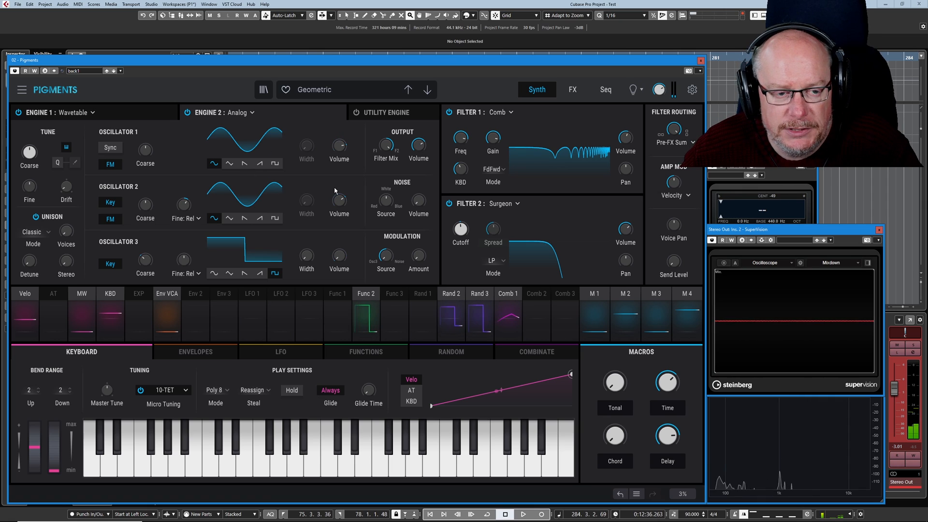
# - Bypass the Delay, Reverb and Param EQ effects in the FX A bus one after another
pyautogui.click(573, 89)
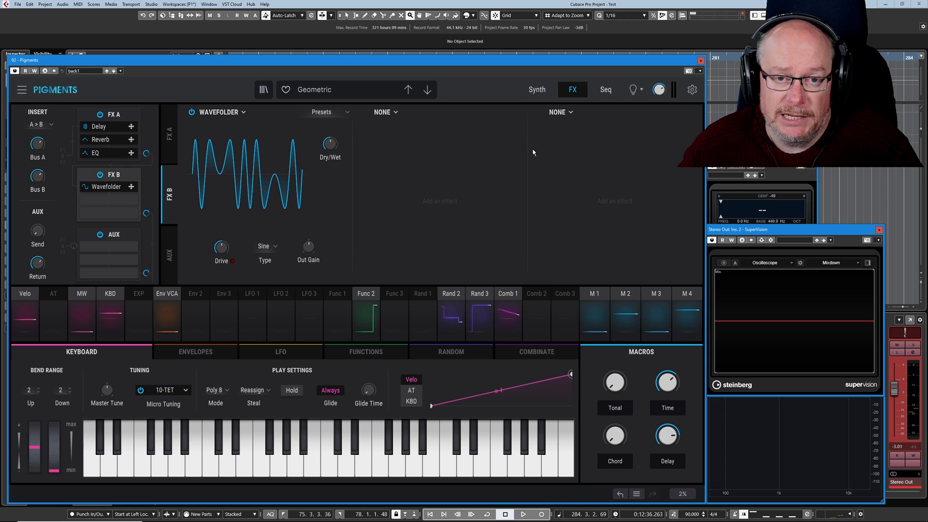
pyautogui.click(115, 117)
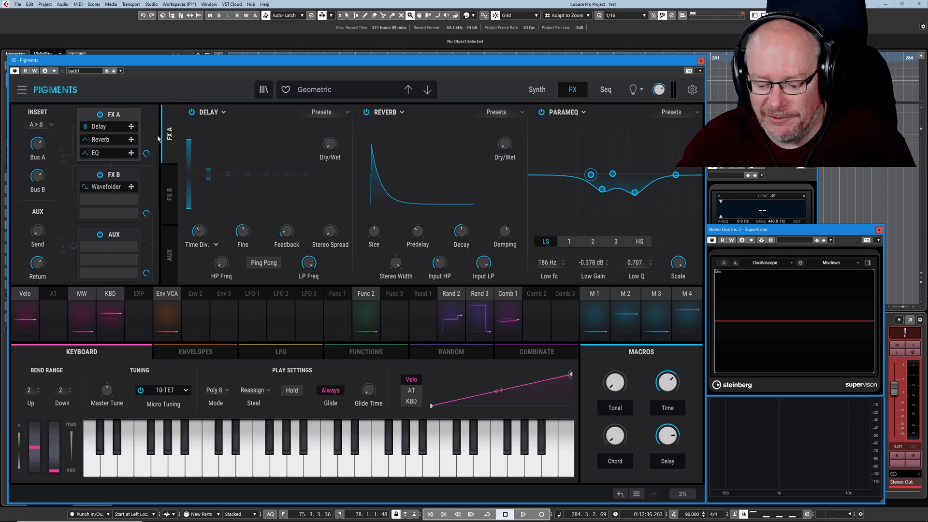
pyautogui.click(192, 113)
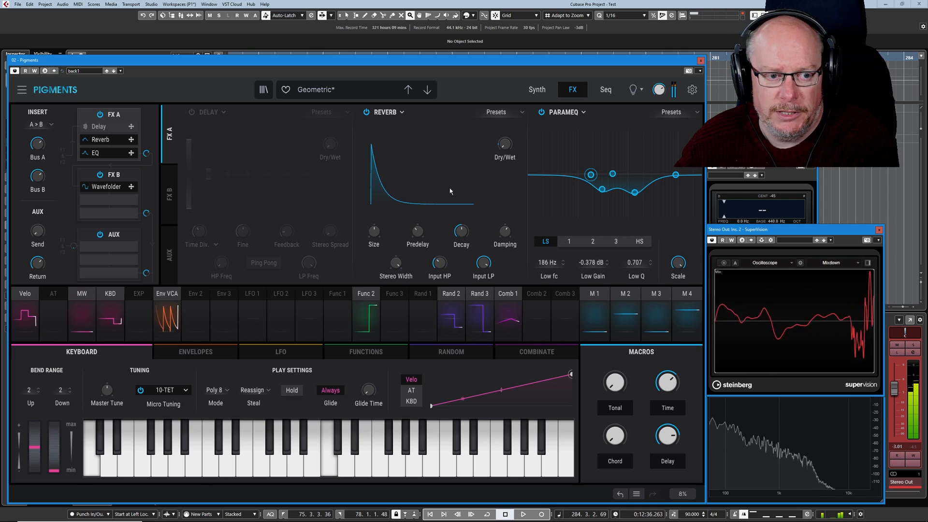
pyautogui.click(367, 112)
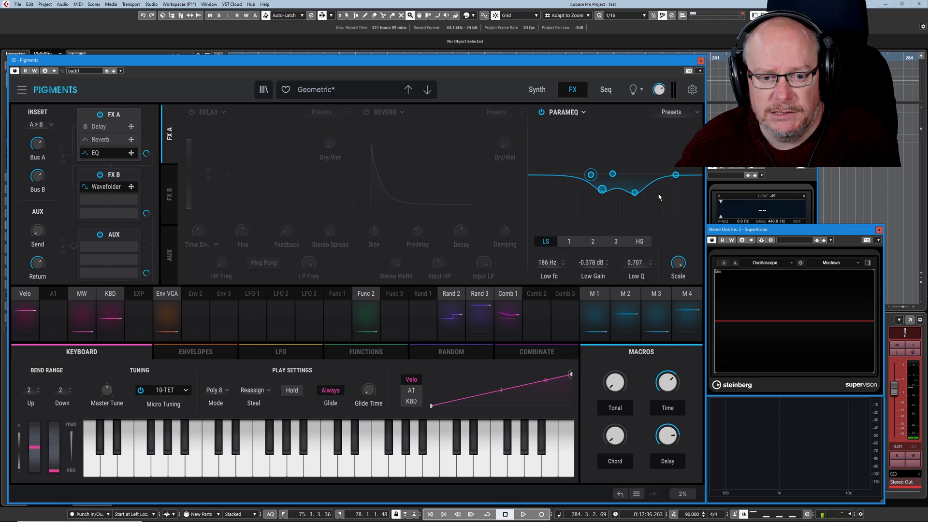
pyautogui.click(541, 112)
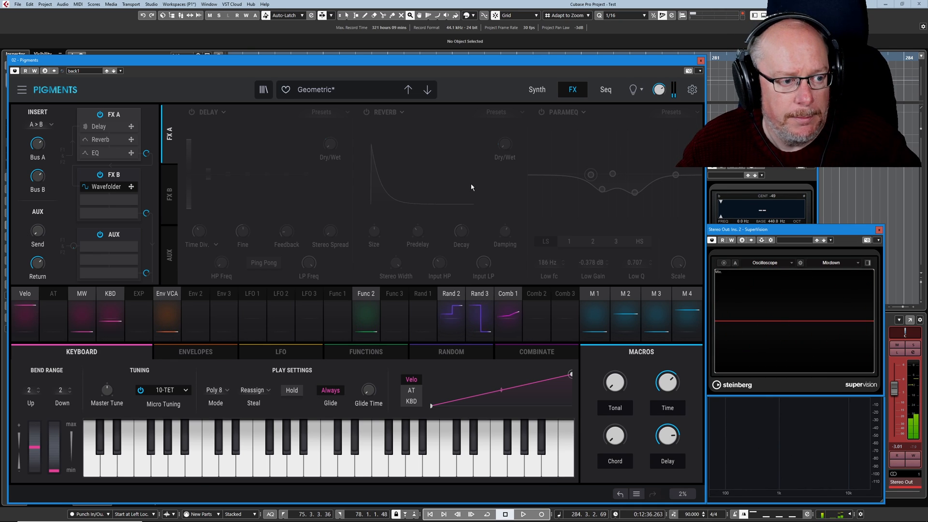
# - Lower the Wavefolder's drive to 0.00 dB and bypass the FX B bus
pyautogui.click(115, 175)
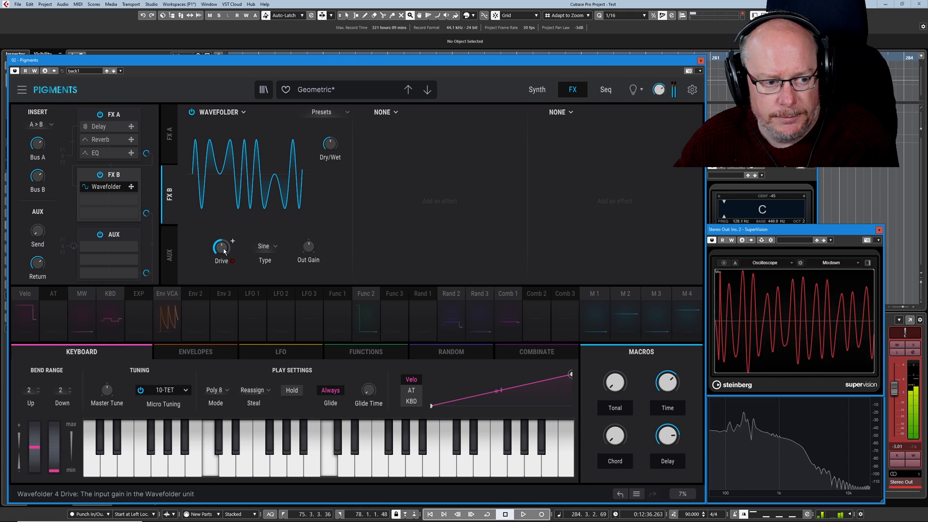
pyautogui.moveTo(222, 249)
pyautogui.mouseDown()
pyautogui.moveTo(222, 235)
pyautogui.moveTo(232, 246)
pyautogui.mouseUp()
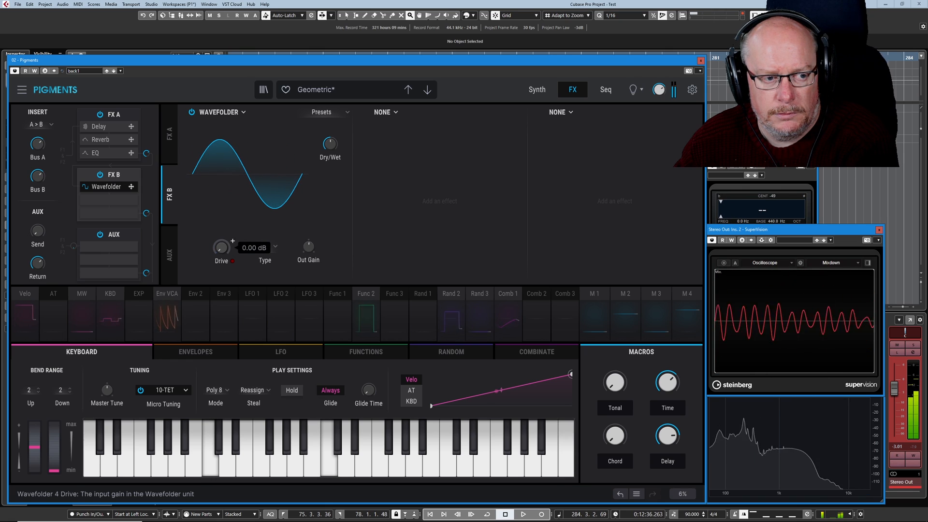
pyautogui.click(99, 174)
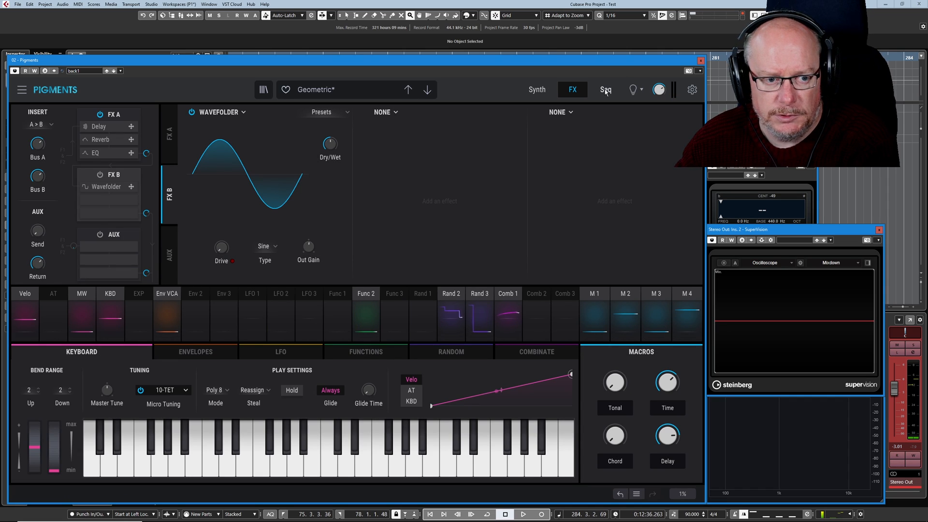
# - Shorten the arpeggiator's gate length on several early steps and lower the velocity of all twelve steps to minimum
pyautogui.click(605, 91)
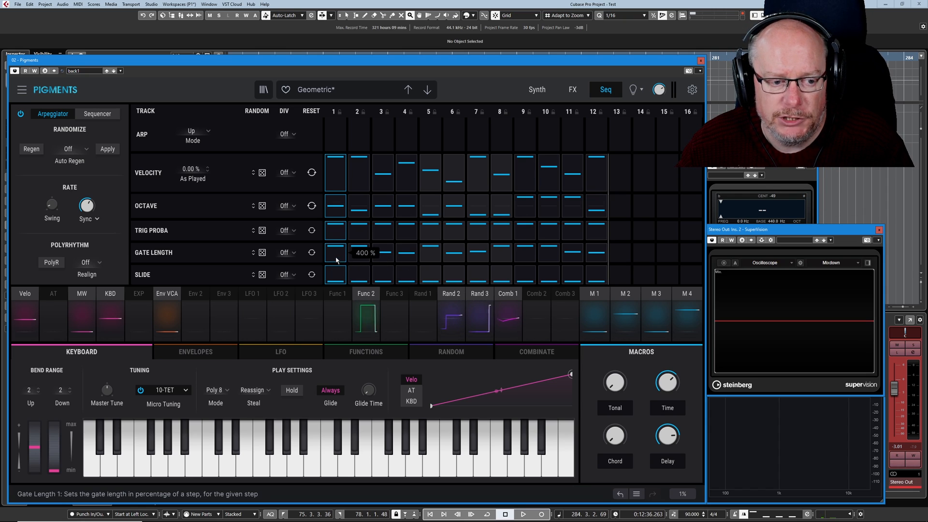
pyautogui.moveTo(335, 256); pyautogui.dragTo(353, 257)
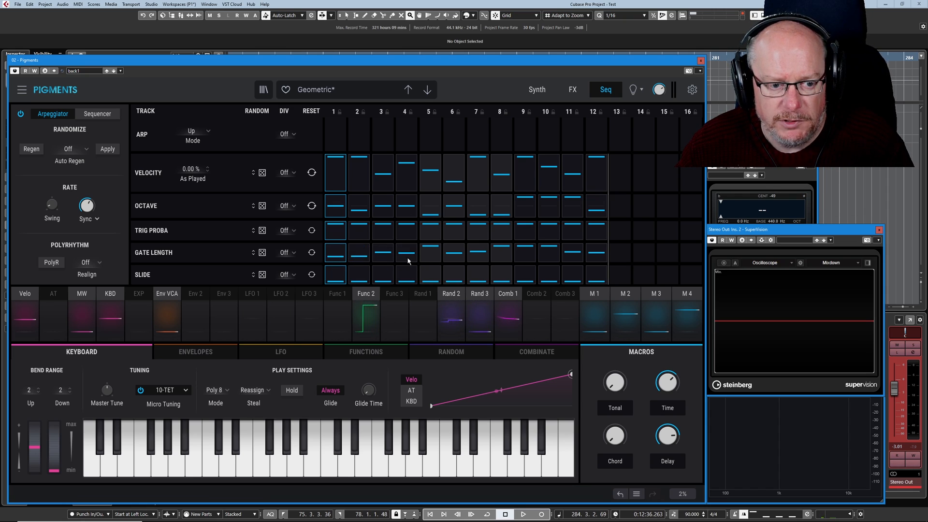
pyautogui.click(497, 263)
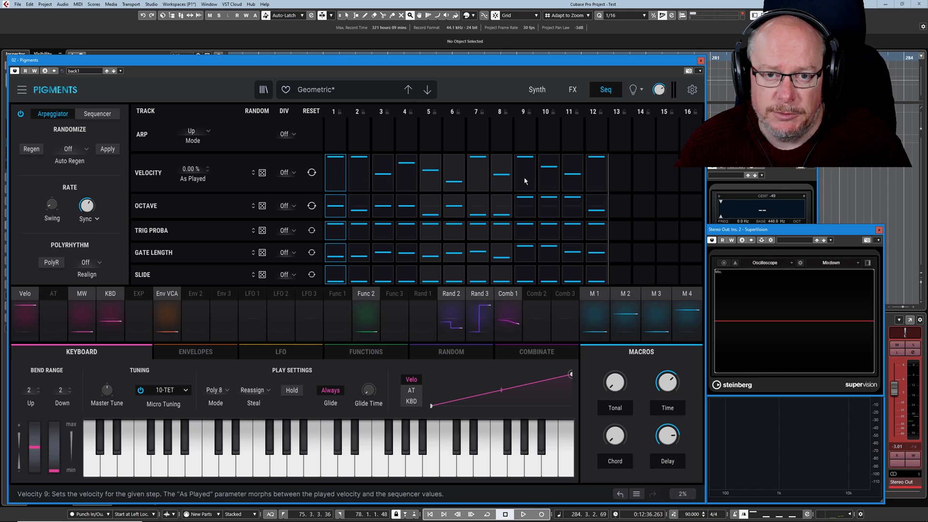
pyautogui.moveTo(338, 159)
pyautogui.mouseDown()
pyautogui.moveTo(335, 214)
pyautogui.moveTo(355, 160)
pyautogui.moveTo(363, 198)
pyautogui.moveTo(426, 207)
pyautogui.moveTo(433, 218)
pyautogui.moveTo(451, 183)
pyautogui.moveTo(493, 157)
pyautogui.moveTo(481, 233)
pyautogui.mouseUp()
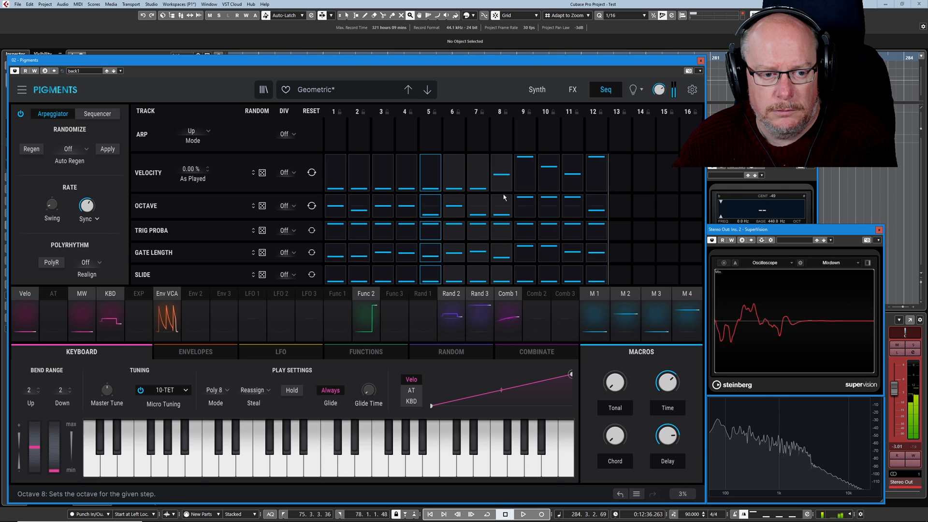
pyautogui.moveTo(501, 177)
pyautogui.mouseDown()
pyautogui.moveTo(503, 212)
pyautogui.moveTo(534, 250)
pyautogui.moveTo(573, 183)
pyautogui.moveTo(576, 214)
pyautogui.moveTo(594, 193)
pyautogui.mouseUp()
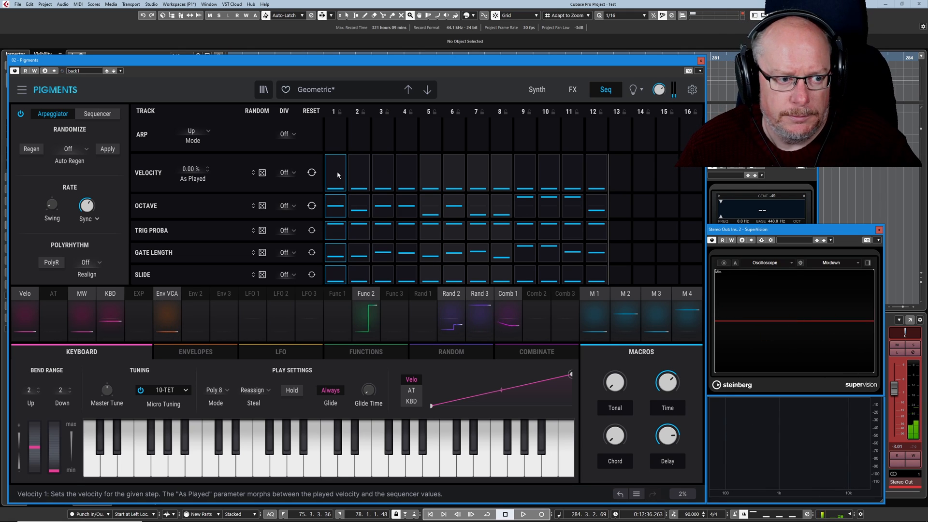
# - Reload the original Geometric preset, then turn off its arpeggiator and bypass its effects buses
pyautogui.click(427, 90)
pyautogui.click(409, 90)
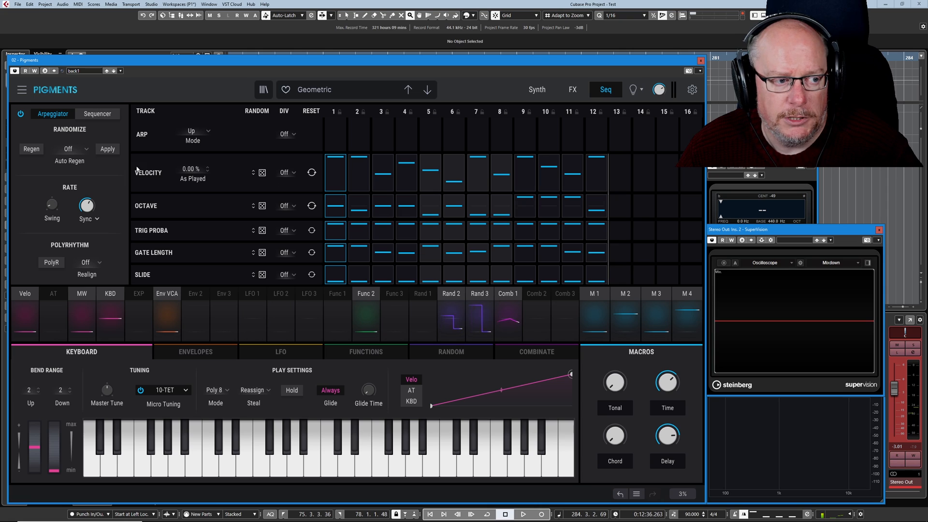
pyautogui.click(20, 114)
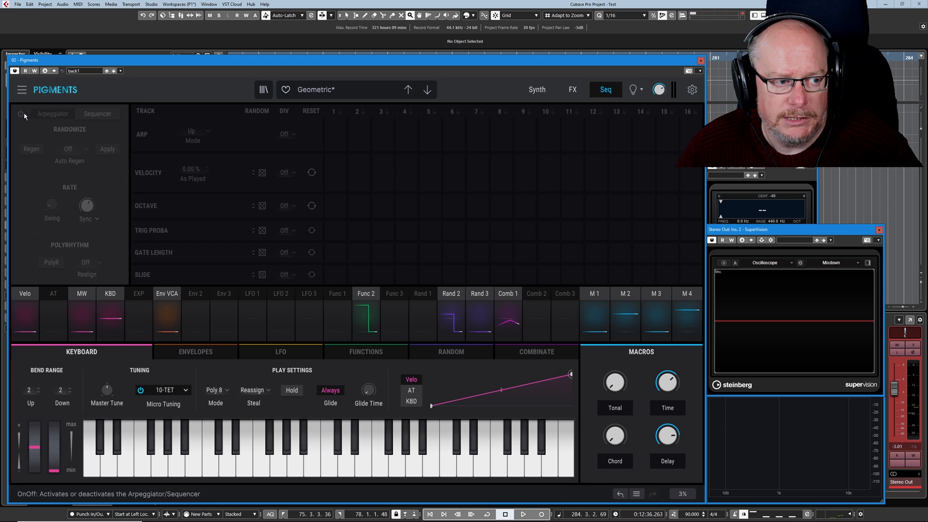
pyautogui.click(572, 89)
pyautogui.click(100, 114)
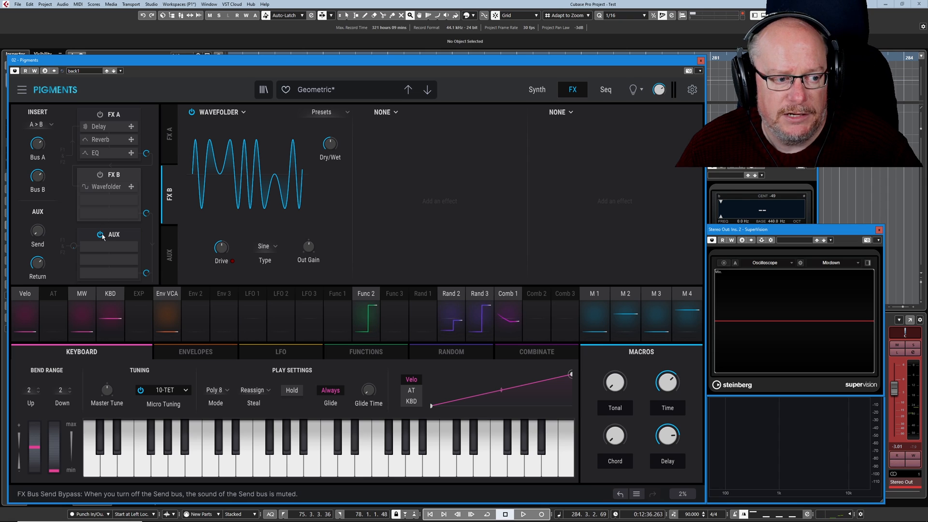
# - Save the stripped-down sound as a new plug-in preset named geo
pyautogui.click(120, 71)
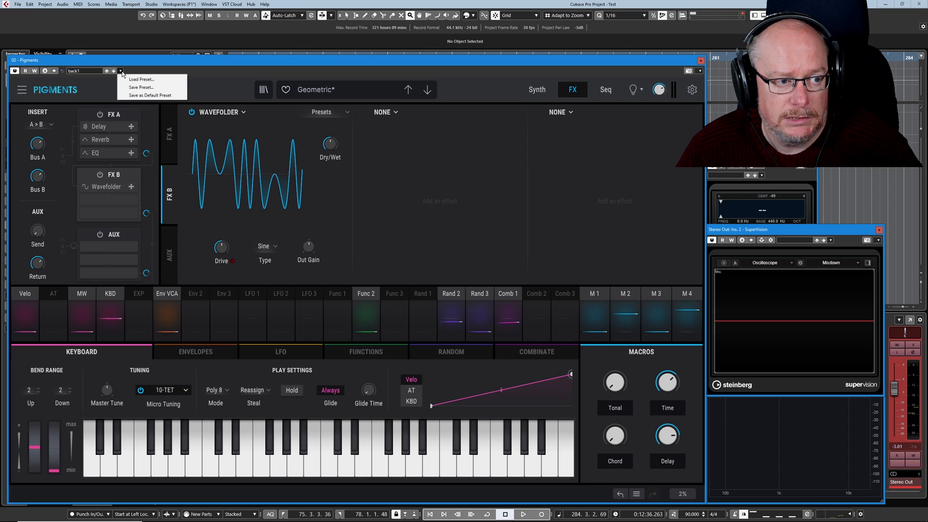
pyautogui.click(150, 88)
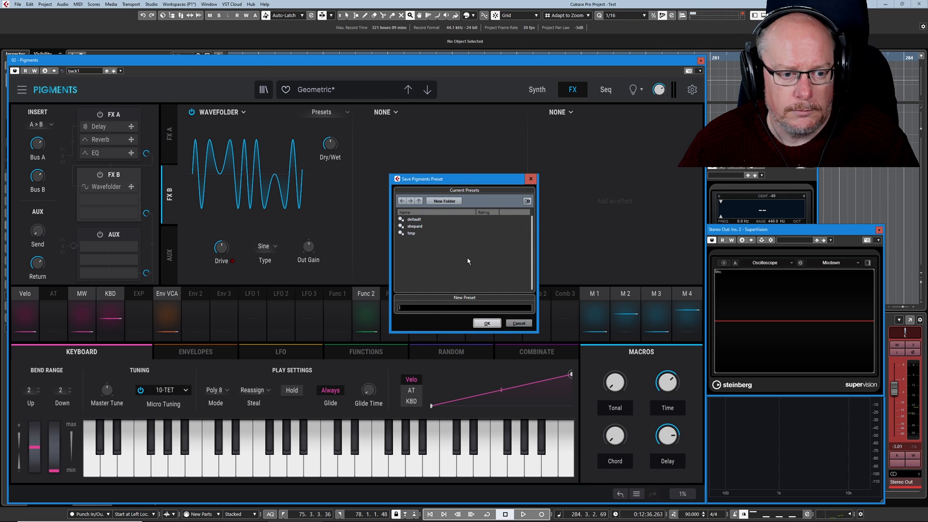
pyautogui.write('d')
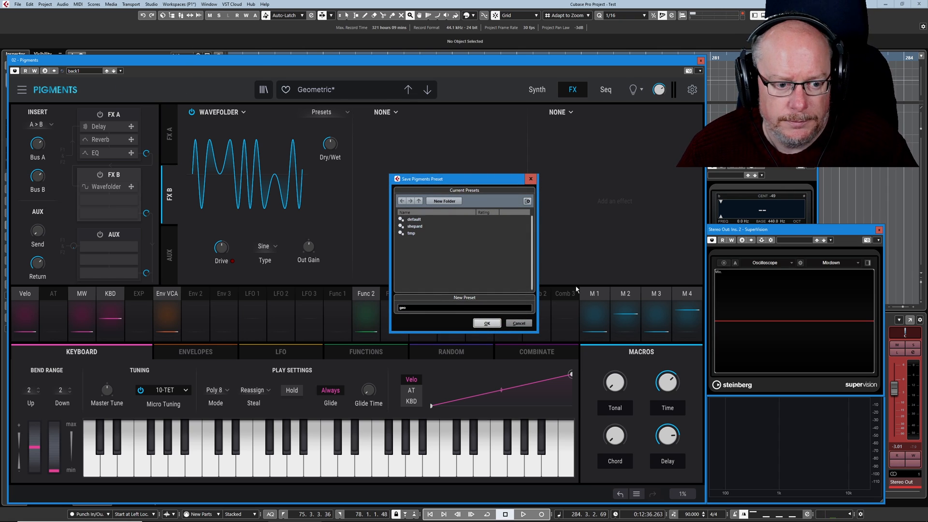
pyautogui.click(479, 326)
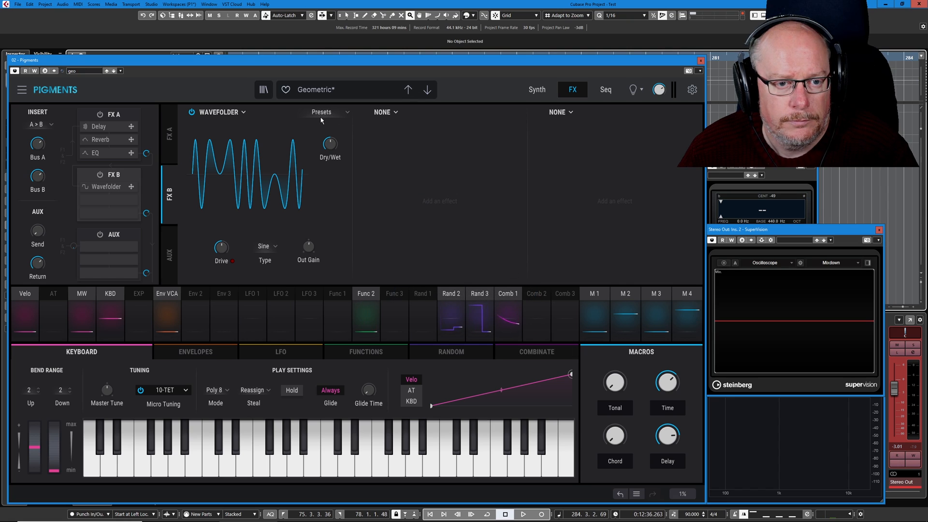
# - Switch off the Analog Engine 2 among the synth engines so that only the Wavetable engine plays
pyautogui.click(535, 91)
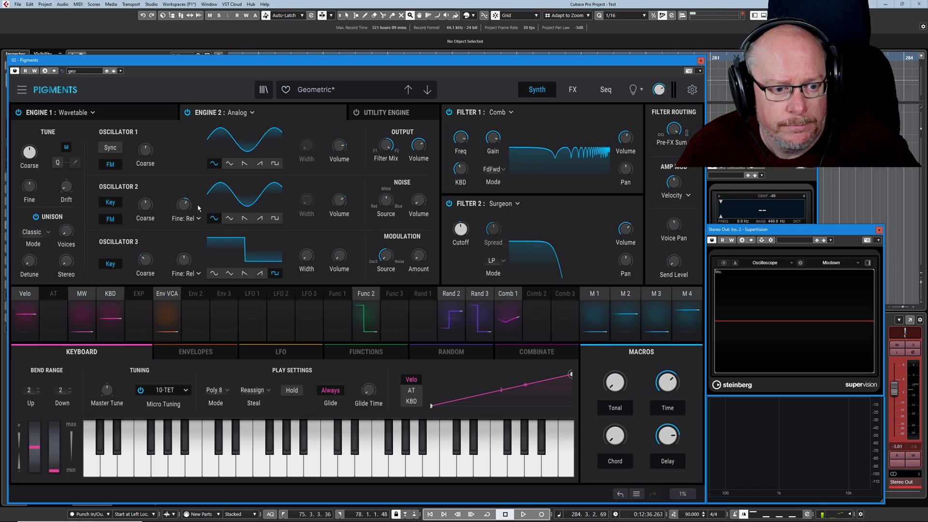
pyautogui.click(188, 113)
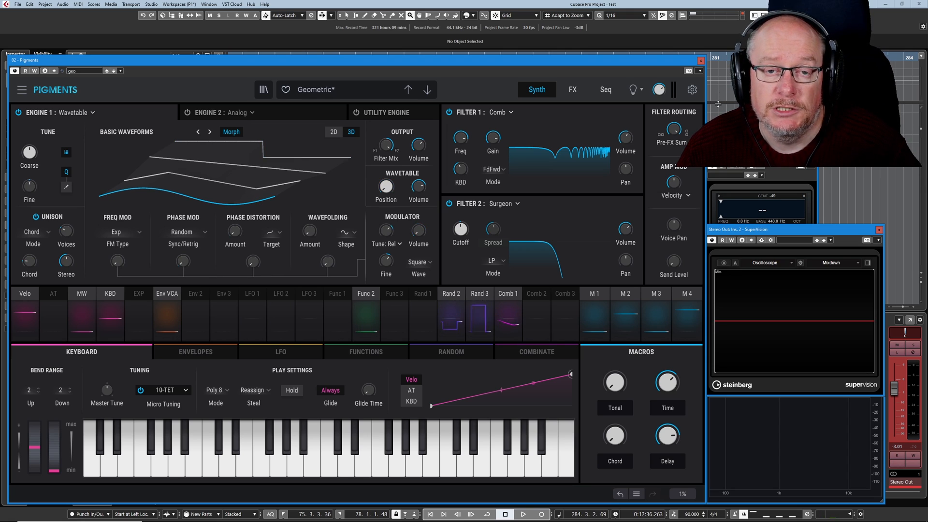
# - Show the sound design tips, check the highlighted controls in both engines, hide the tips and return to Engine 1
pyautogui.click(633, 90)
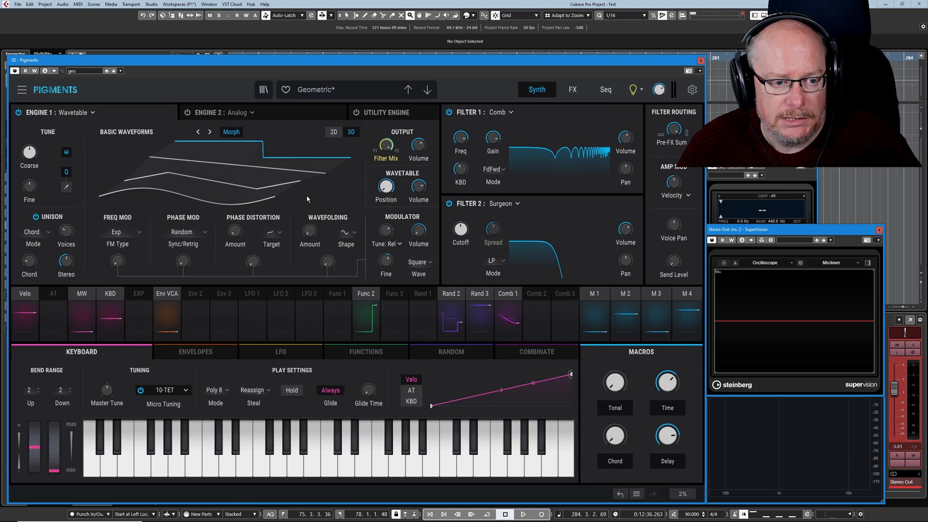
pyautogui.moveTo(385, 145)
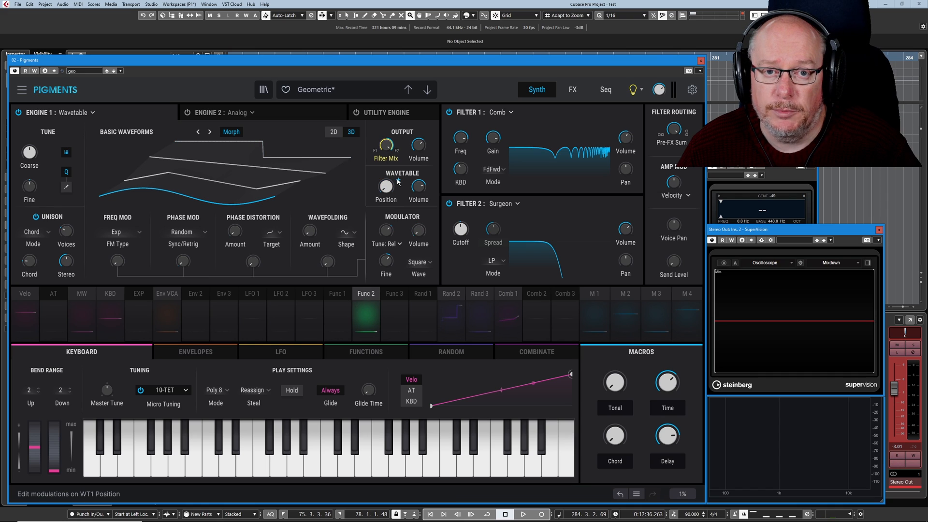
pyautogui.click(218, 112)
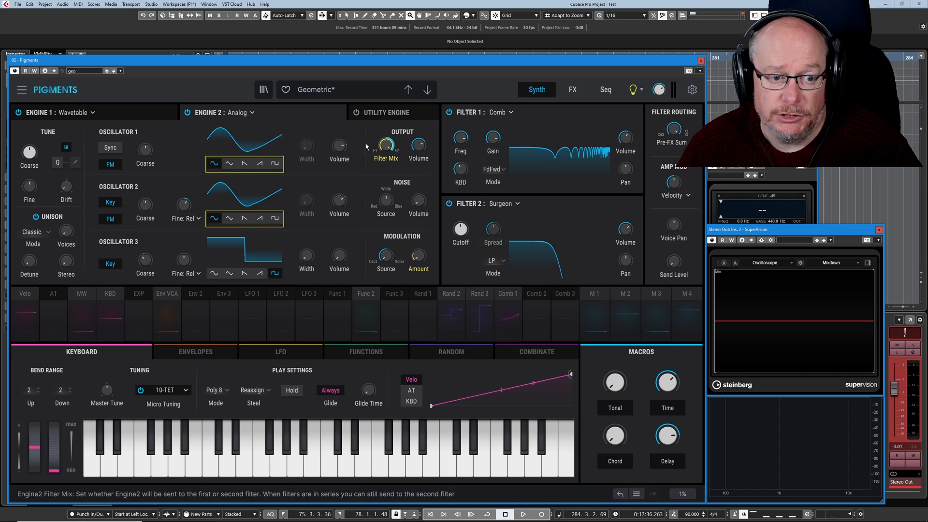
pyautogui.click(633, 90)
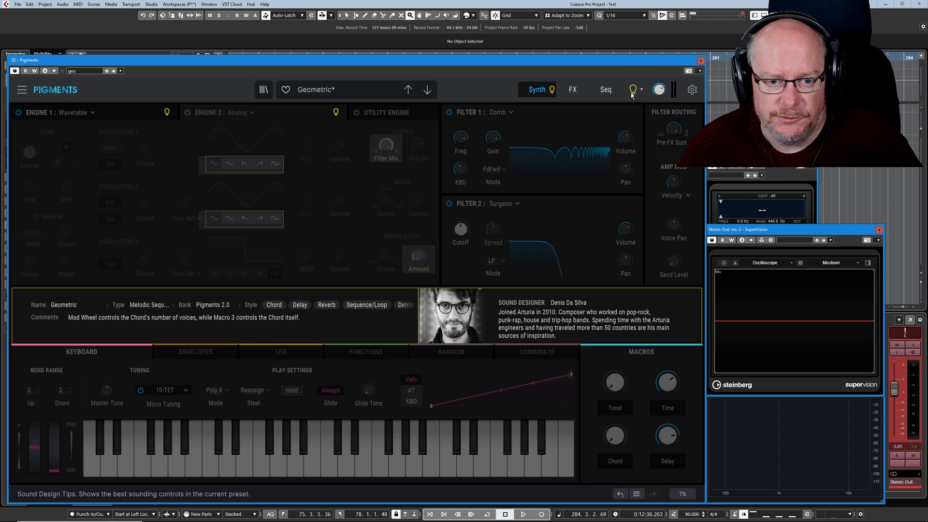
pyautogui.click(632, 92)
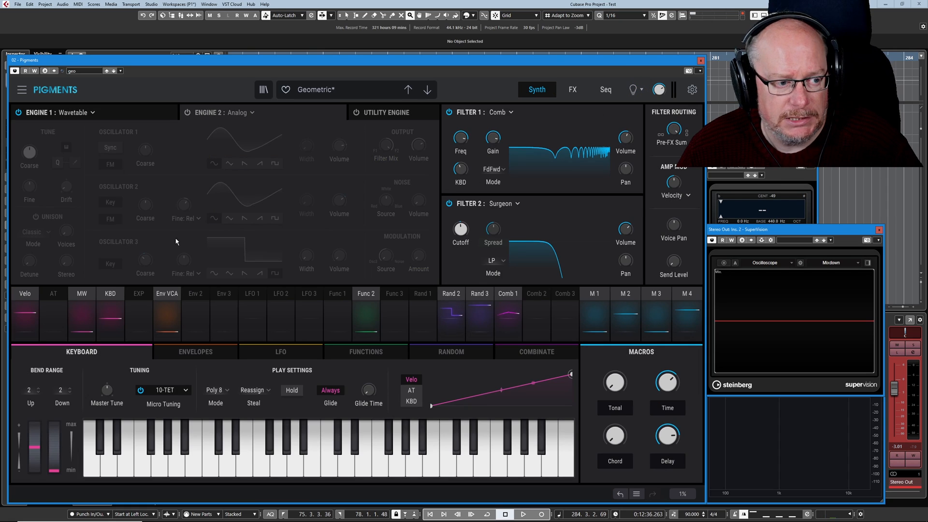
pyautogui.click(31, 115)
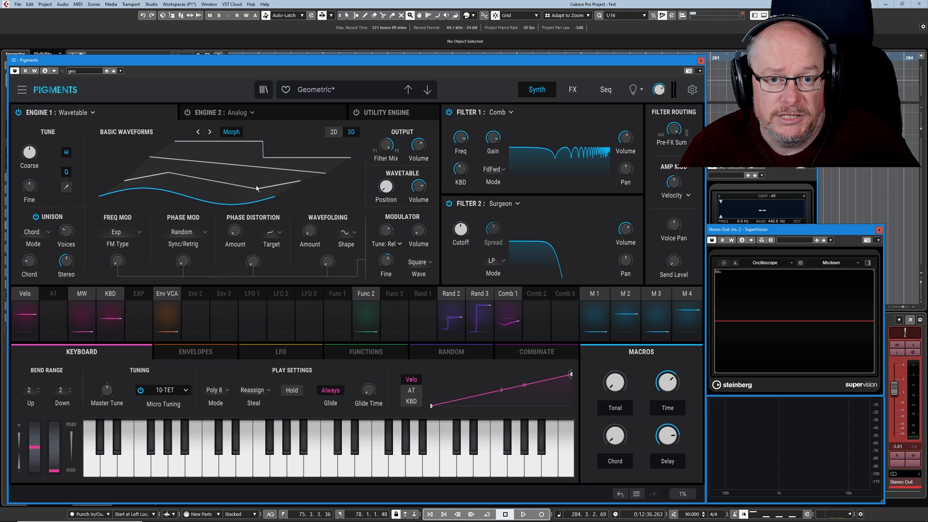
# - Examine the Func 2 modulation routings that drive the wavetable position, together with the Function 2 curve
pyautogui.moveTo(389, 190)
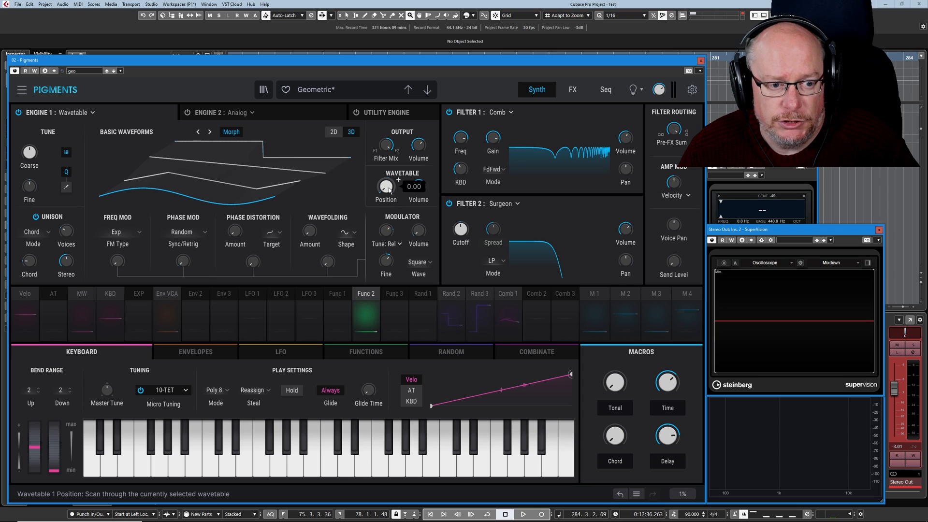
pyautogui.click(372, 297)
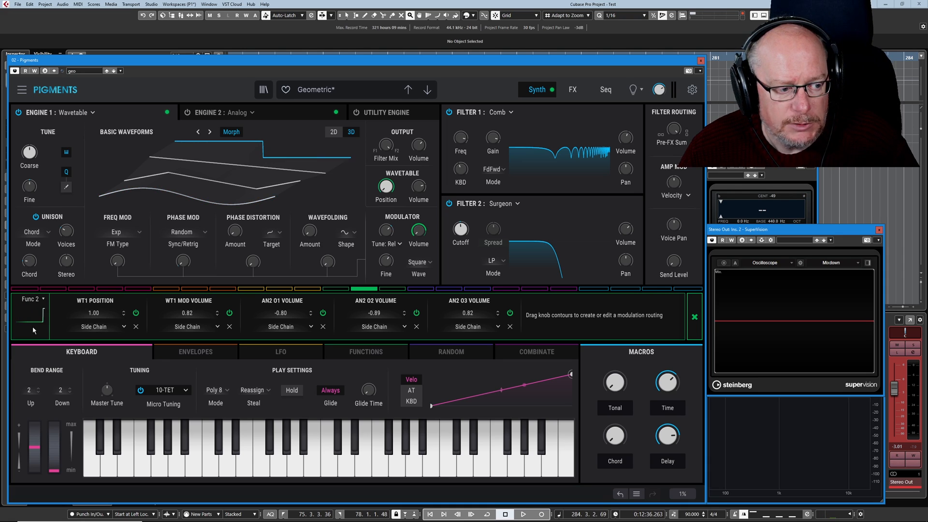
pyautogui.click(366, 351)
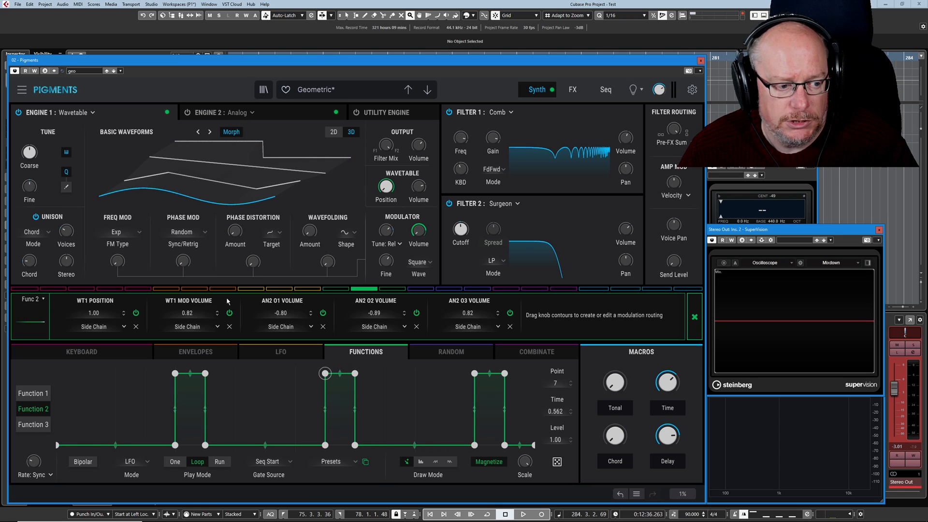
# - Disable the Func 2 routing to WT1 Position for comparison, re-enable it and close the routing view
pyautogui.click(136, 313)
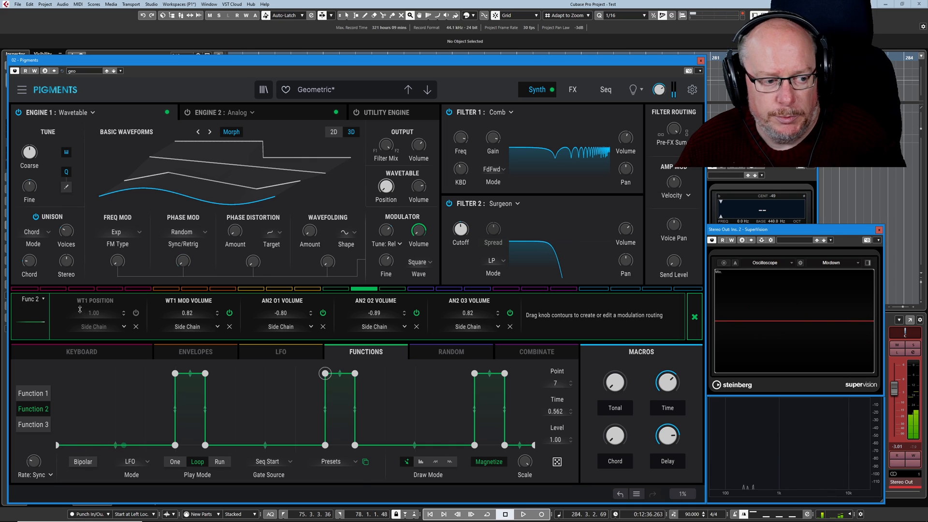
pyautogui.click(136, 313)
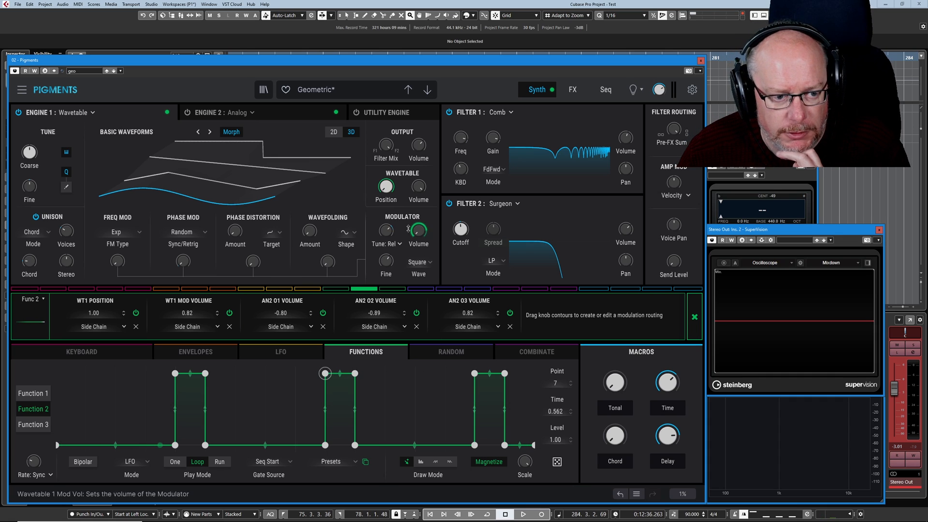
pyautogui.click(694, 318)
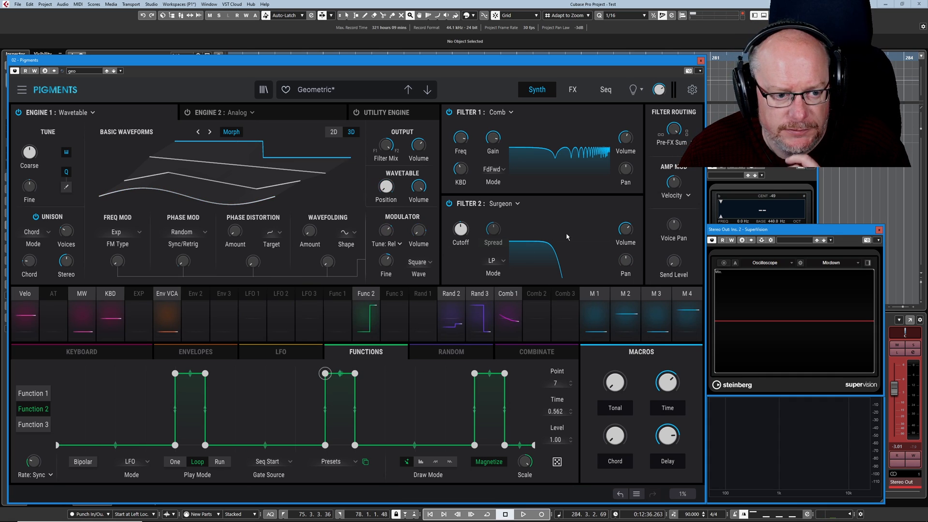
# - Examine the Rand 3 routings alongside the random generators and try the WT1 Mod Coarse amount at 0.35
pyautogui.moveTo(396, 231)
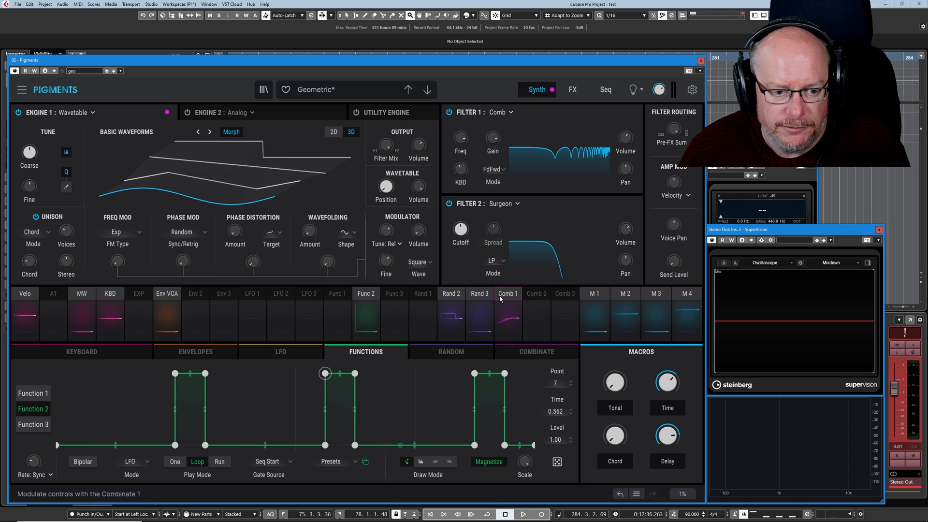
pyautogui.click(482, 296)
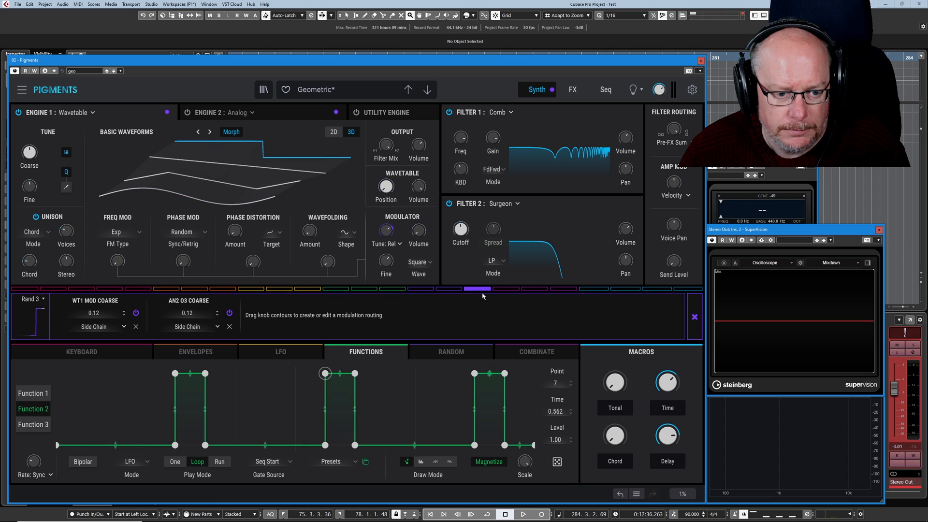
pyautogui.click(447, 353)
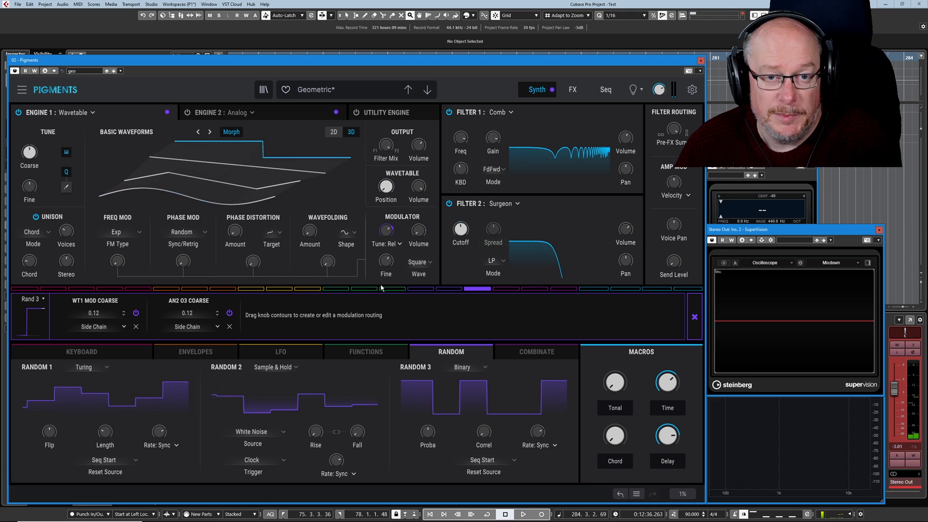
pyautogui.moveTo(422, 189)
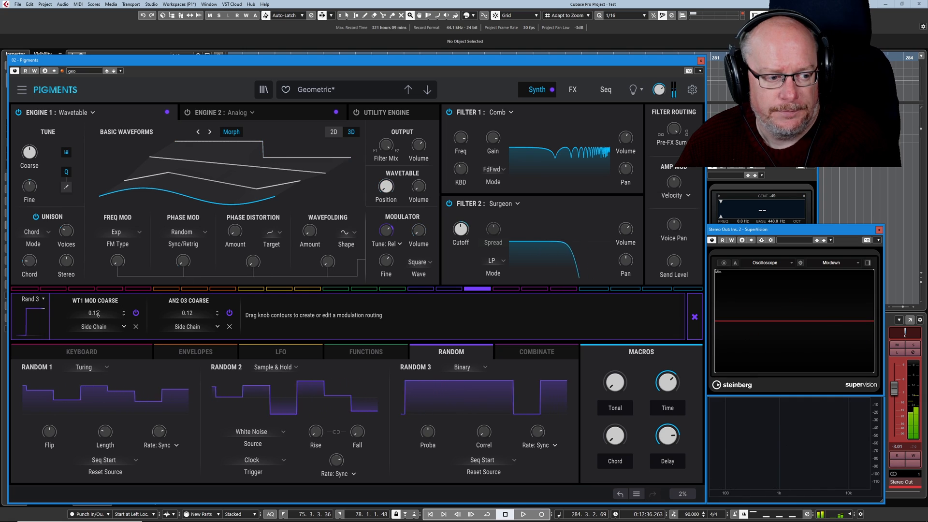
pyautogui.moveTo(96, 313); pyautogui.dragTo(96, 298)
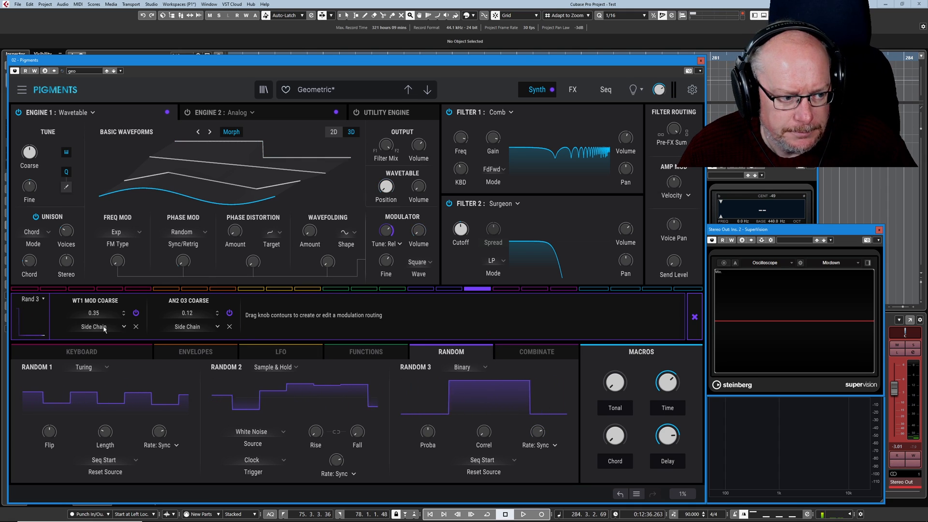
# - Disable the Func 2 routing to WT1 Mod Volume for comparison and reload the saved preset geo
pyautogui.click(364, 288)
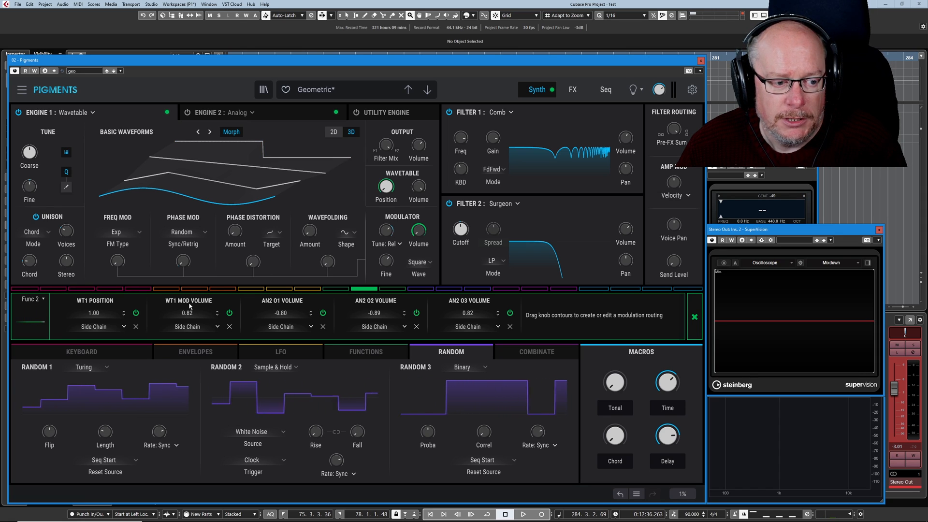
pyautogui.click(229, 313)
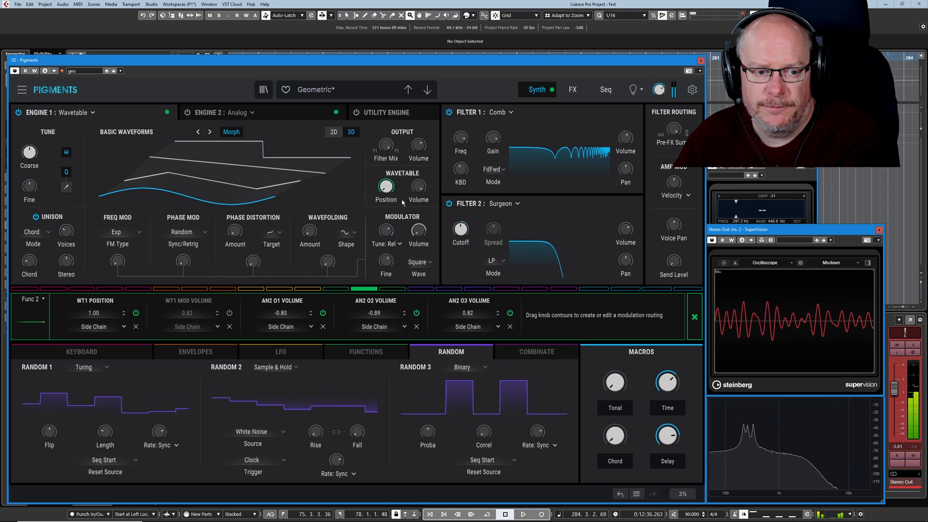
pyautogui.click(121, 71)
pyautogui.click(133, 78)
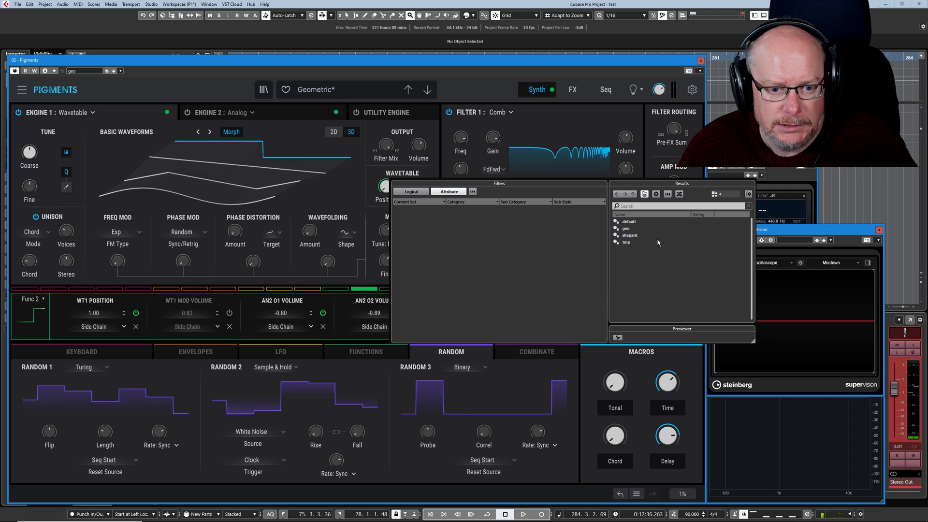
pyautogui.doubleClick(625, 226)
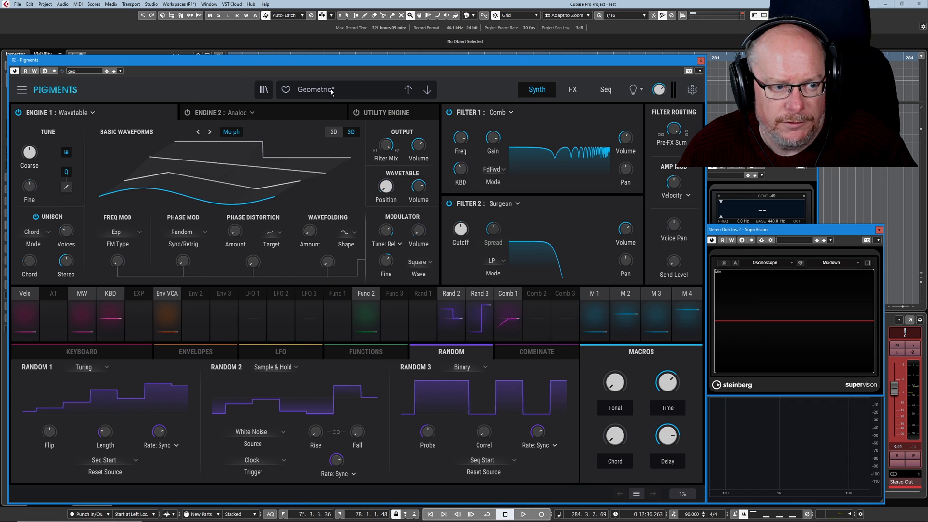
# - Examine the Comb 1 routing to Engine 1 Fine and compare its Lag combinator with the Random 2 source
pyautogui.click(507, 298)
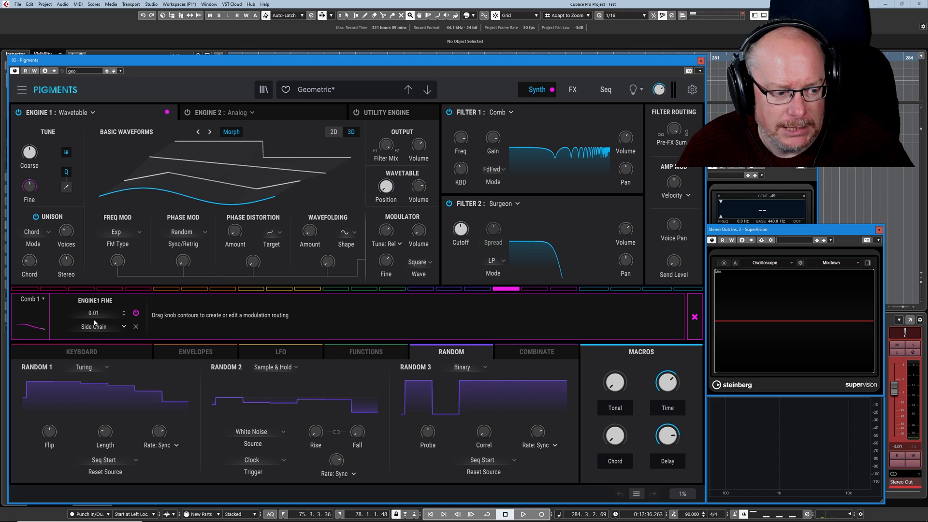
pyautogui.click(542, 352)
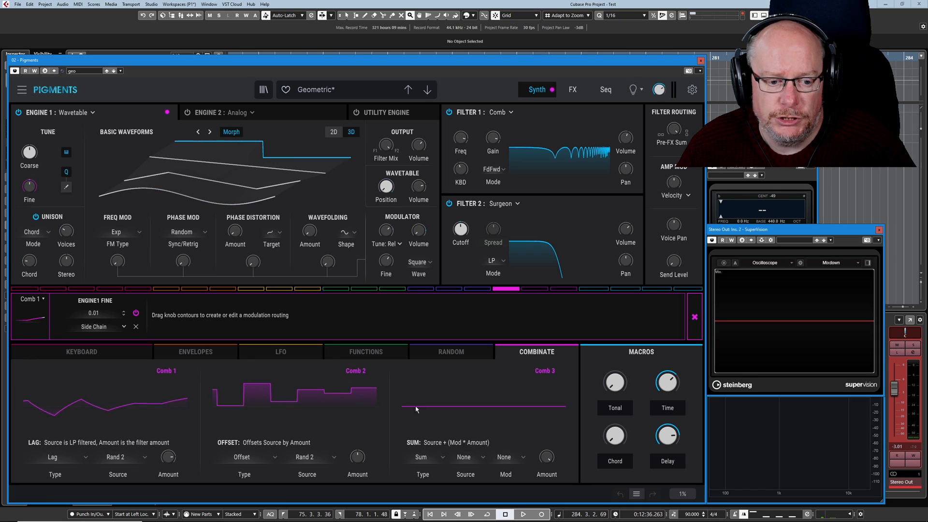
pyautogui.click(451, 351)
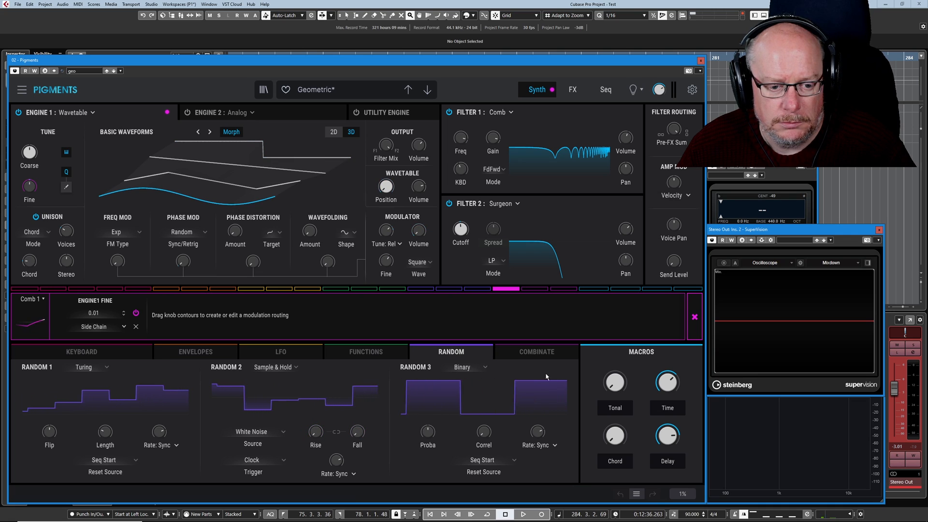
pyautogui.click(537, 351)
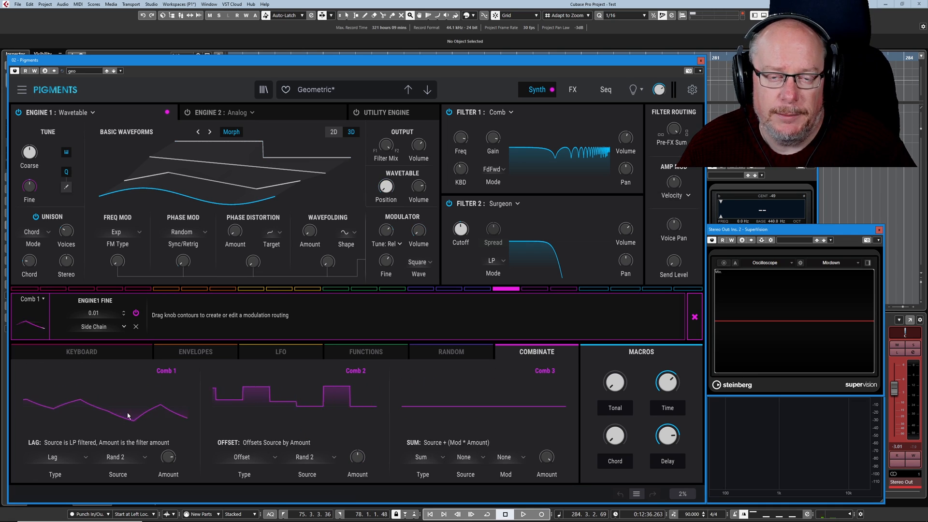
# - Try Comb 1 with minimum lag and restore it, and try its Engine 1 Fine amount at 0.78 before returning it to 0.01
pyautogui.moveTo(169, 456); pyautogui.dragTo(169, 461)
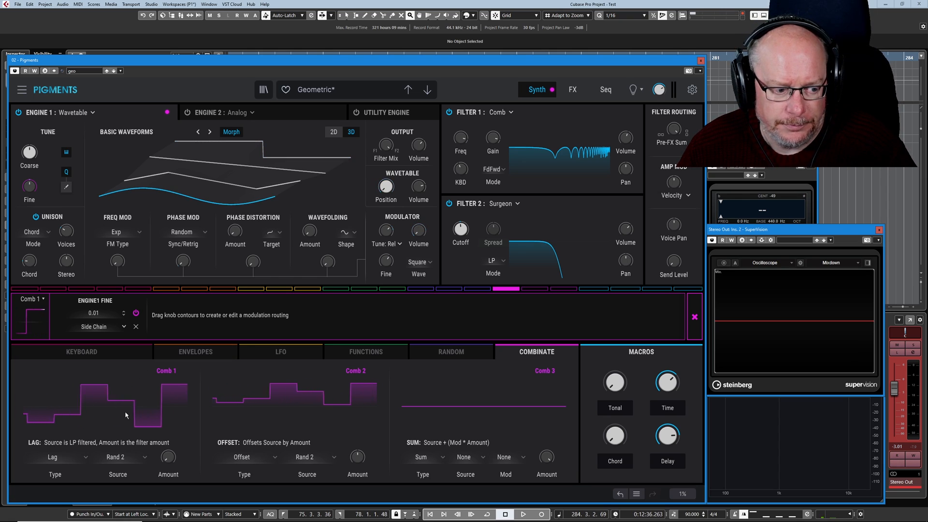
pyautogui.moveTo(168, 458); pyautogui.dragTo(168, 400)
pyautogui.moveTo(169, 456); pyautogui.dragTo(168, 454)
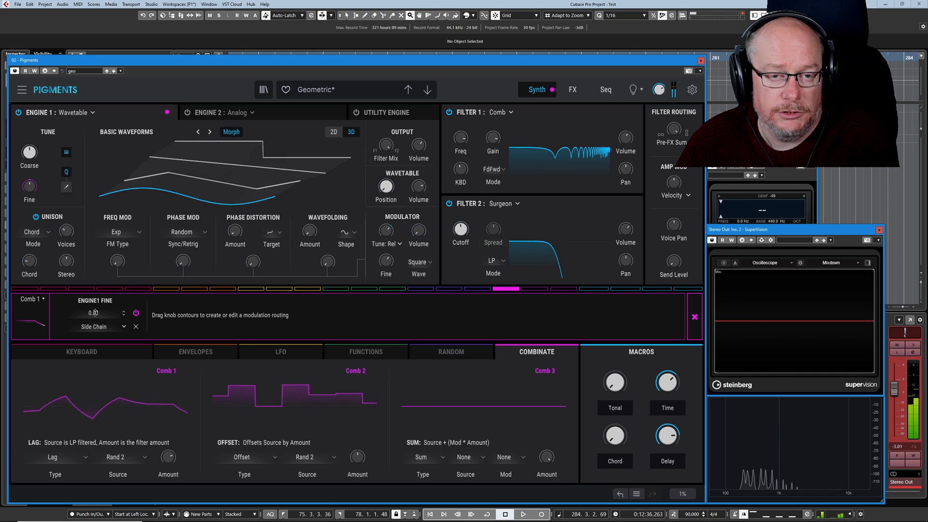
pyautogui.moveTo(96, 312); pyautogui.dragTo(95, 295)
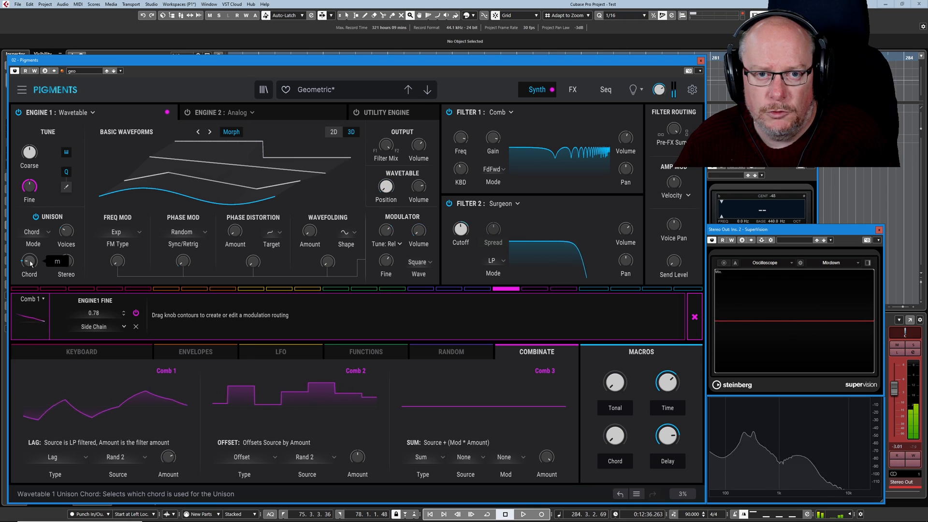
pyautogui.moveTo(96, 311); pyautogui.dragTo(96, 312)
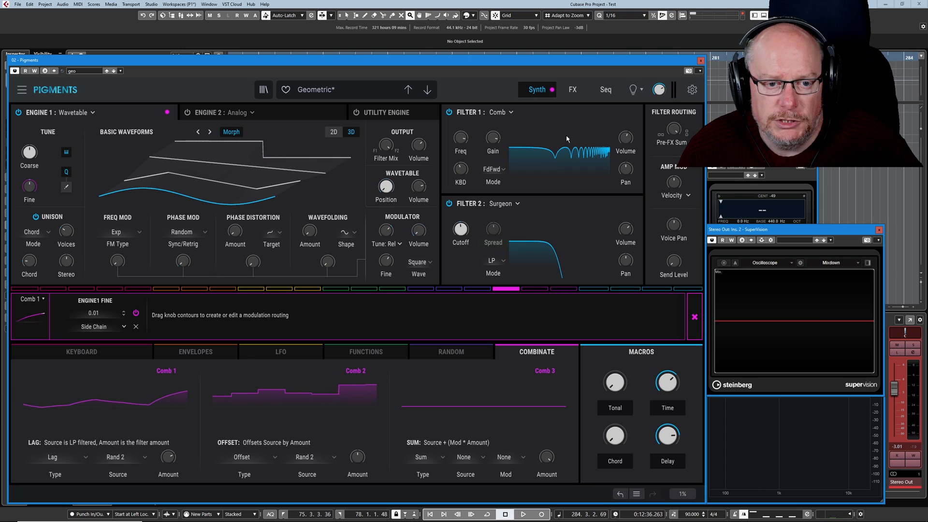
# - Read the preset comments in the sound design tips, hide them, check the modulator volume and close the Comb 1 routing view
pyautogui.click(637, 90)
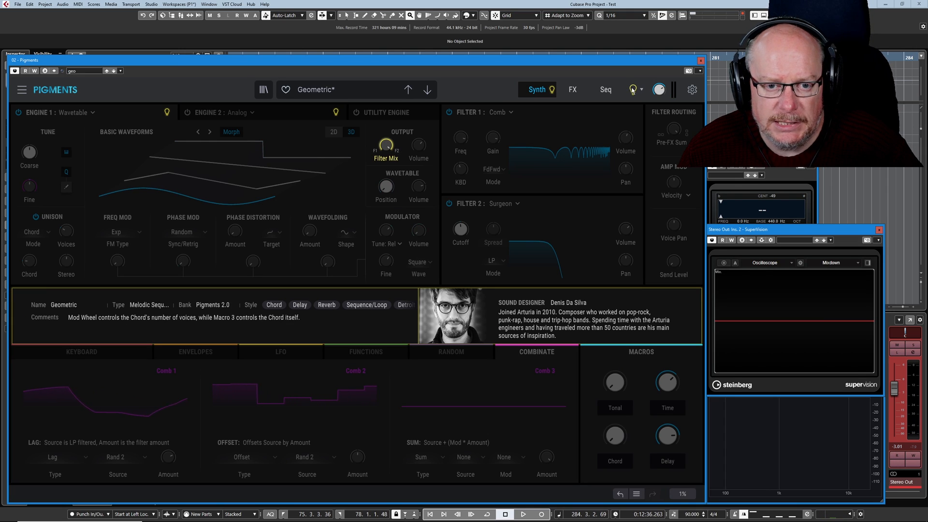
pyautogui.click(632, 91)
pyautogui.click(633, 88)
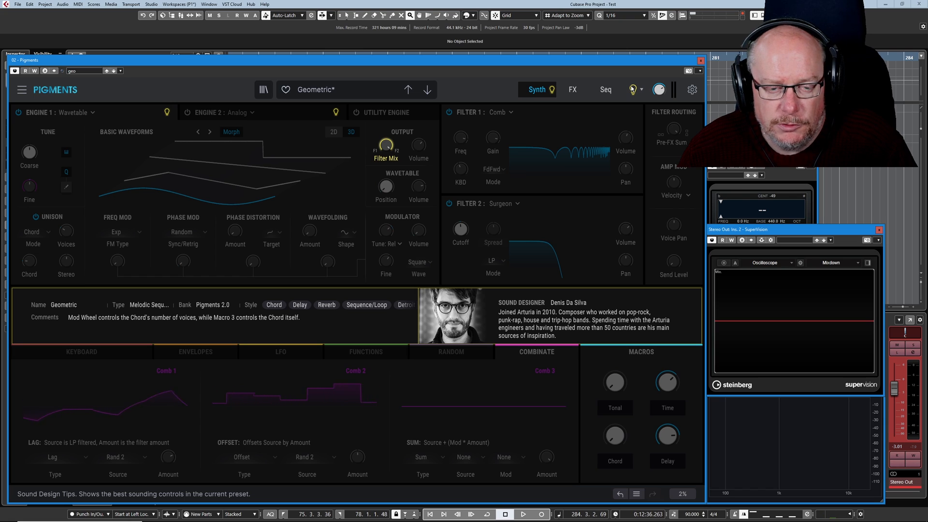
pyautogui.click(633, 90)
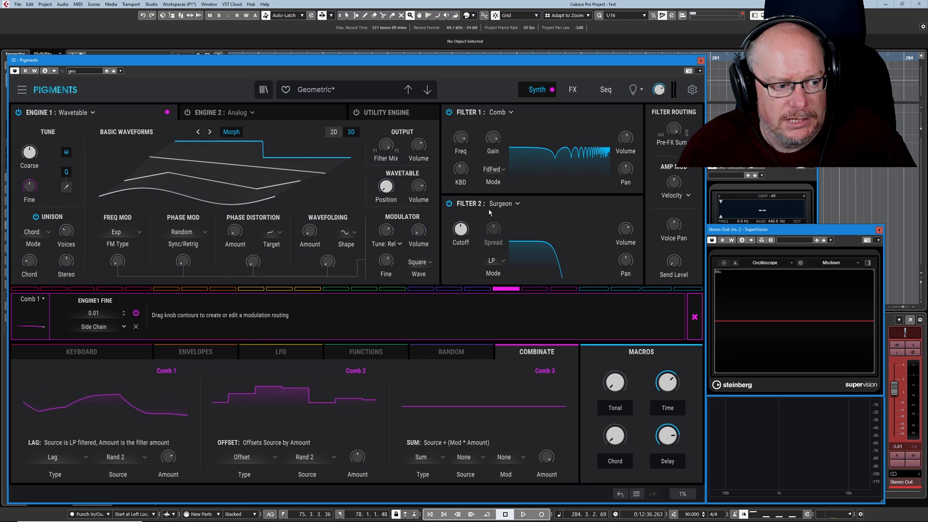
pyautogui.moveTo(417, 231)
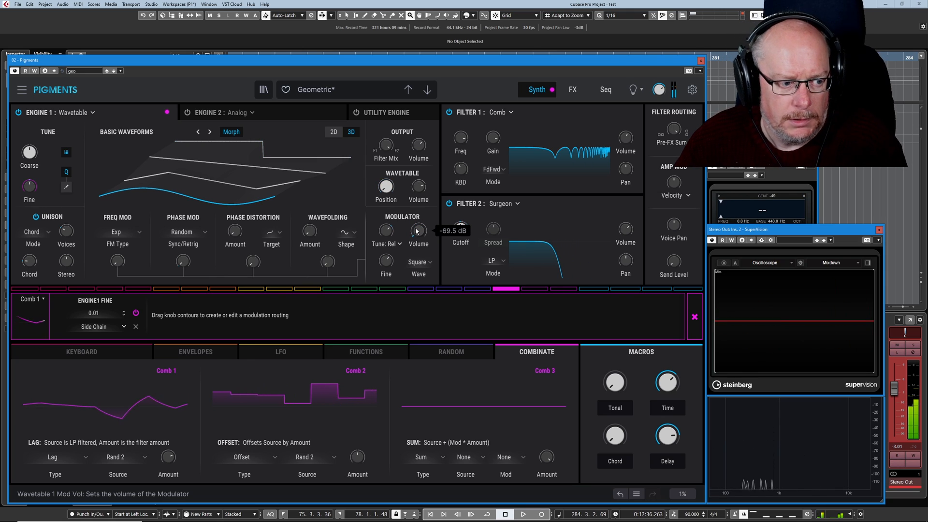
pyautogui.click(694, 317)
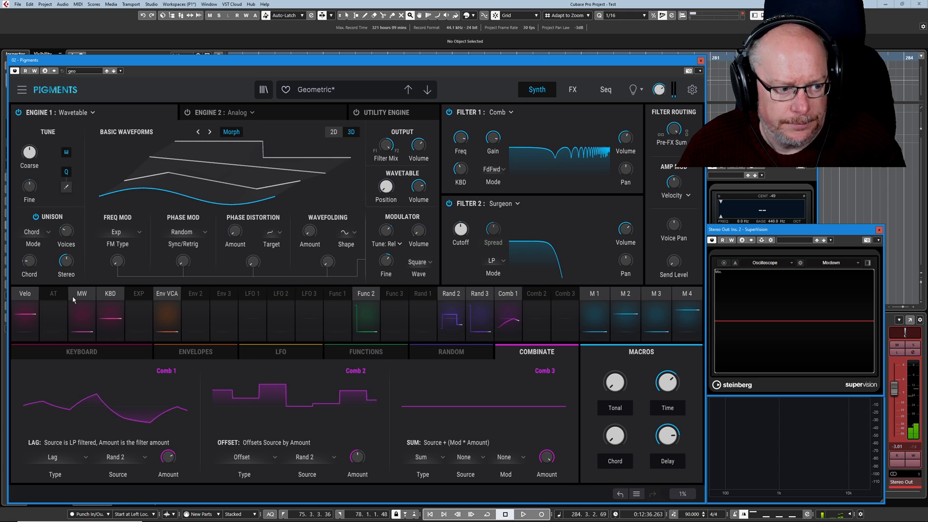
# - Examine the mod wheel routing to the unison voices and the Macro 3 routing to the unison chord, trying out the Chord macro
pyautogui.click(84, 296)
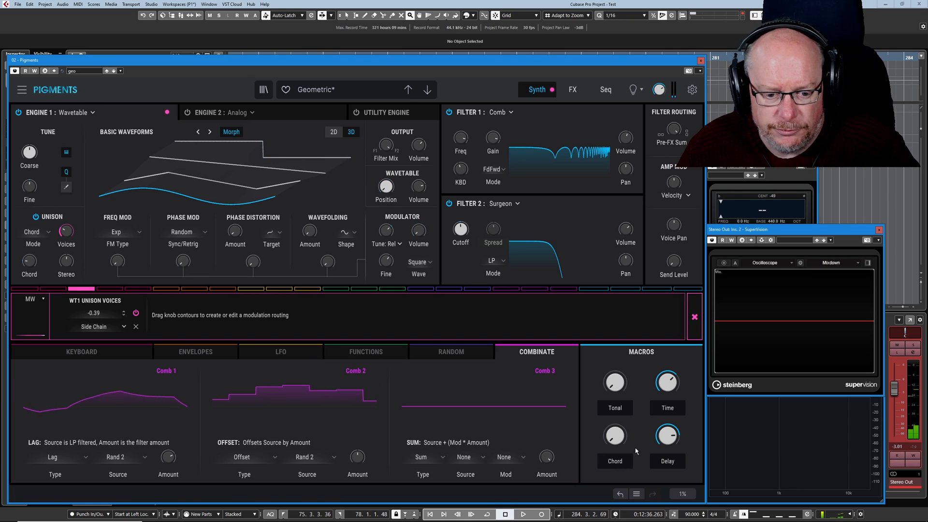
pyautogui.click(656, 289)
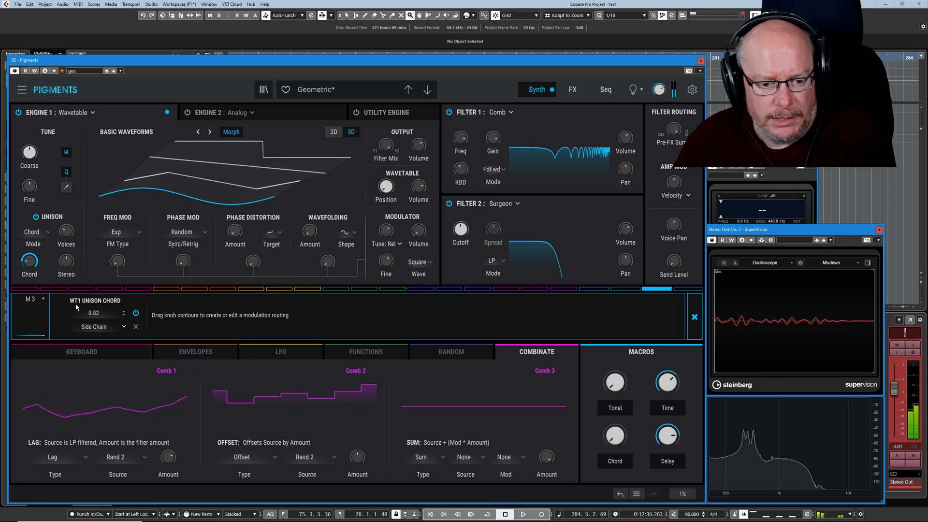
pyautogui.moveTo(622, 448)
pyautogui.mouseDown()
pyautogui.moveTo(622, 421)
pyautogui.moveTo(622, 448)
pyautogui.mouseUp()
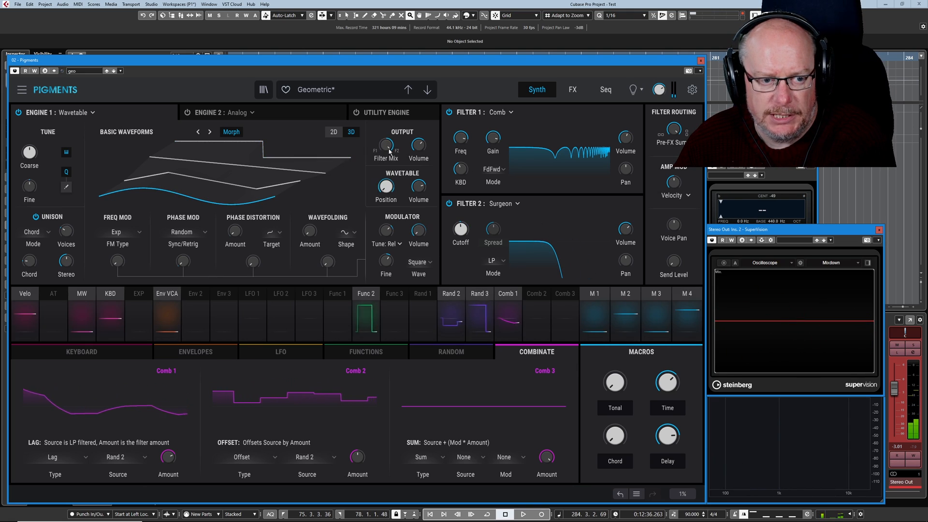
# - Check the Engine 1 filter mix and examine the Env VCA routing to the Filter 2 cutoff
pyautogui.moveTo(384, 150)
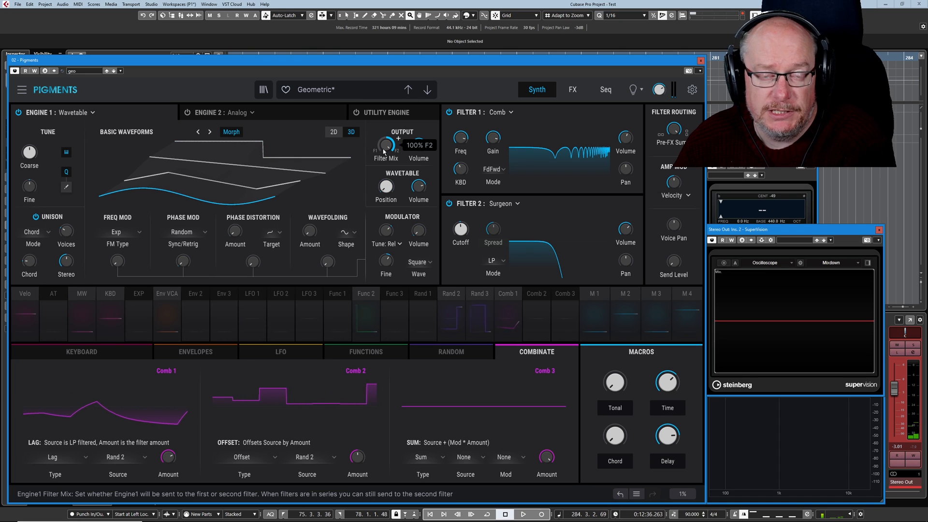
pyautogui.moveTo(382, 153); pyautogui.dragTo(396, 137)
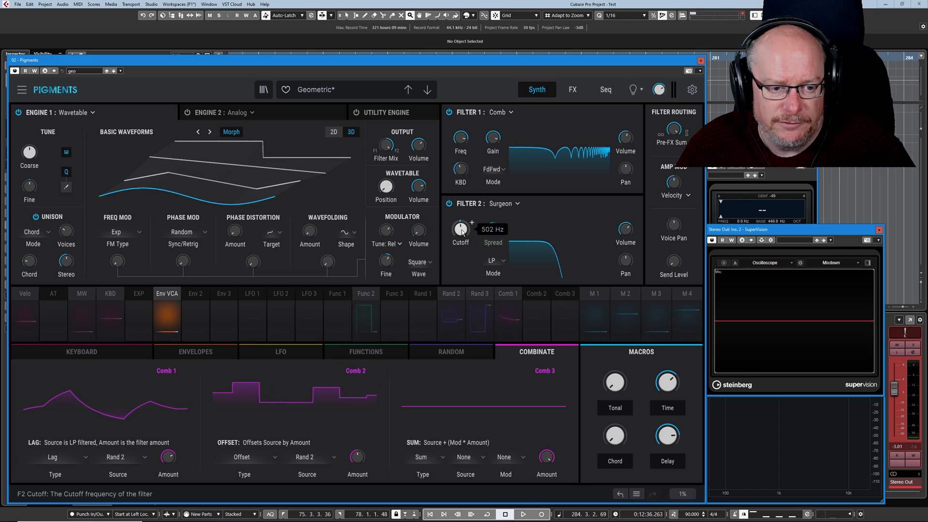
pyautogui.click(164, 294)
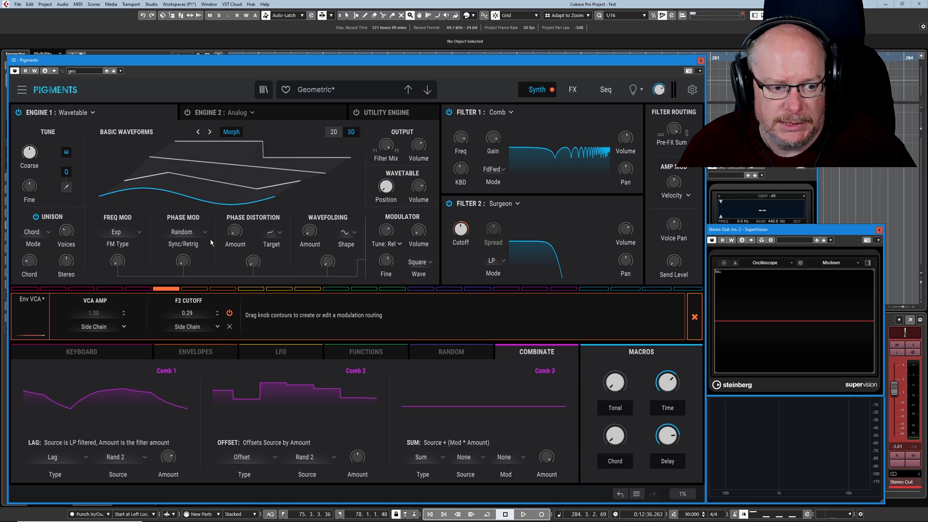
pyautogui.click(422, 321)
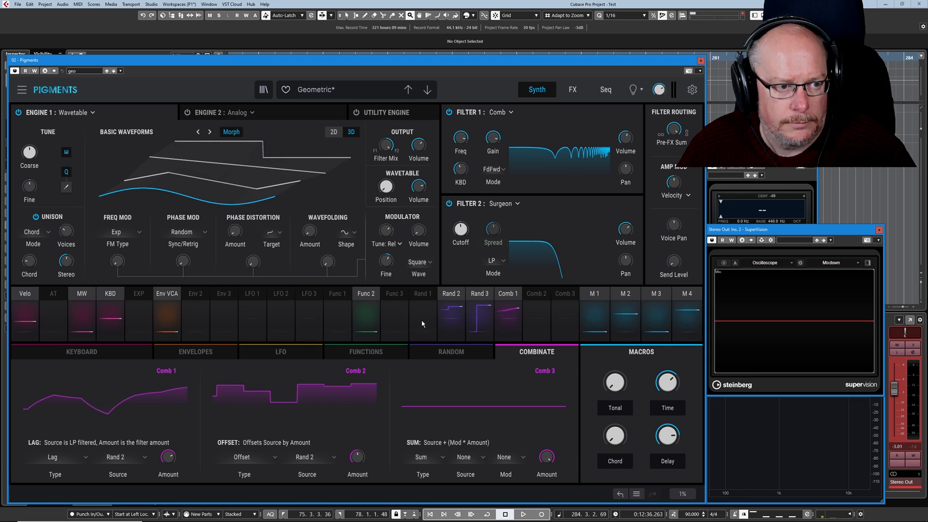
# - Switch off the Wavetable engine, enable the Analog Engine 2 and show its oscillators together with the Func 2 routings
pyautogui.click(18, 112)
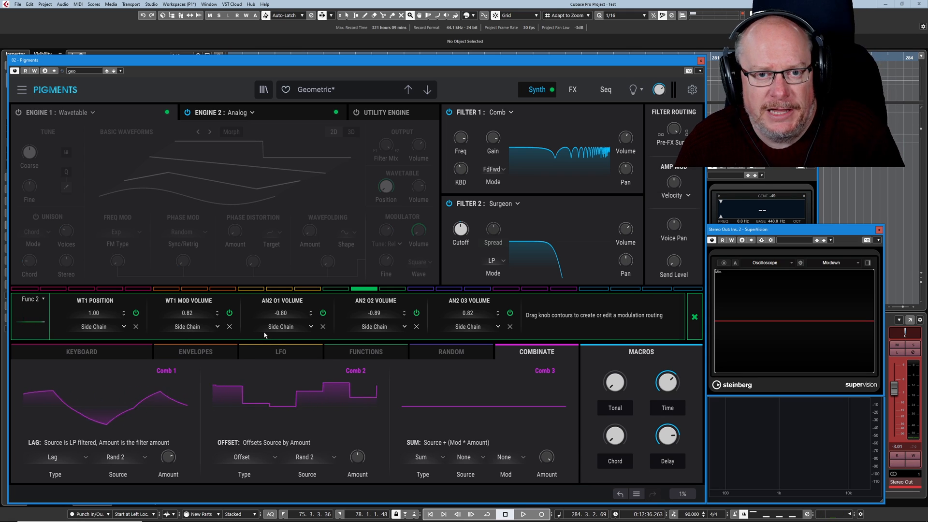
pyautogui.click(211, 113)
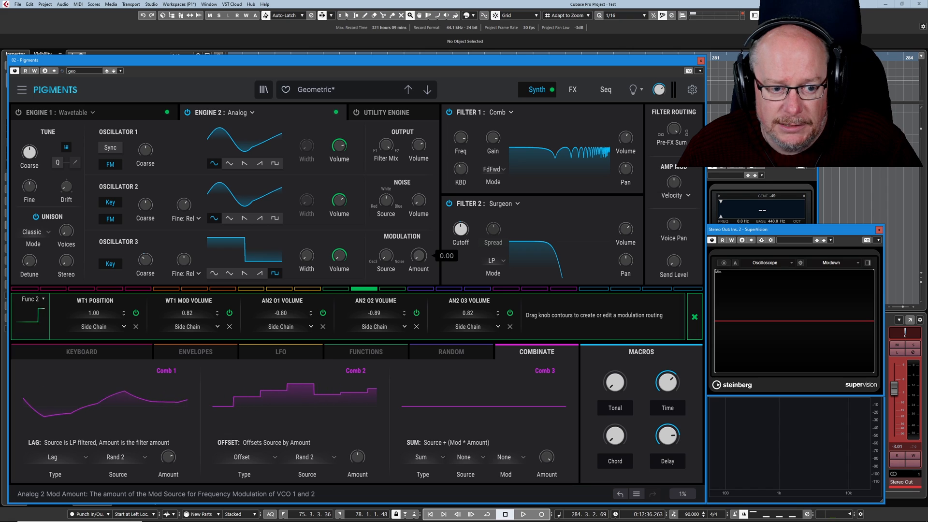
# - Try out Engine 2's frequency modulation amount, check Oscillator 3's coarse tuning and close the Func 2 routing view
pyautogui.moveTo(419, 256); pyautogui.dragTo(418, 255)
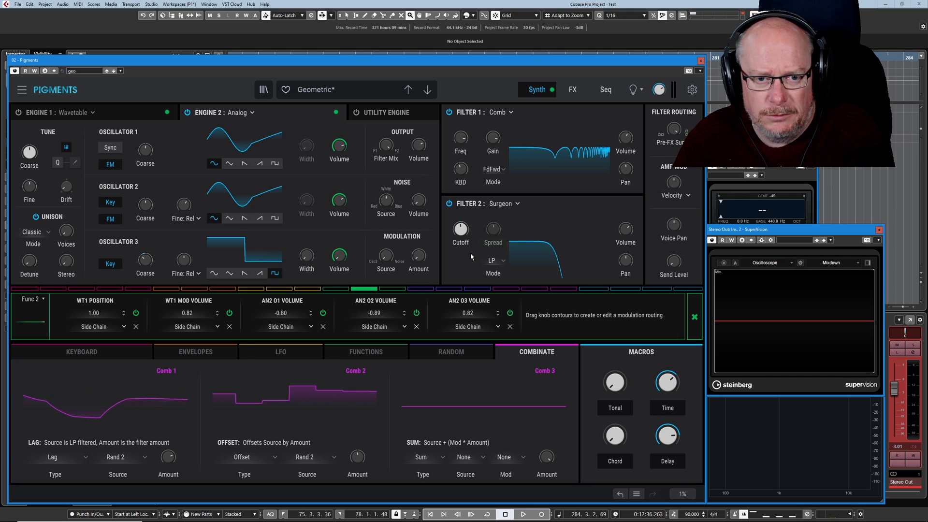
pyautogui.moveTo(418, 259)
pyautogui.mouseDown()
pyautogui.moveTo(418, 248)
pyautogui.moveTo(418, 259)
pyautogui.mouseUp()
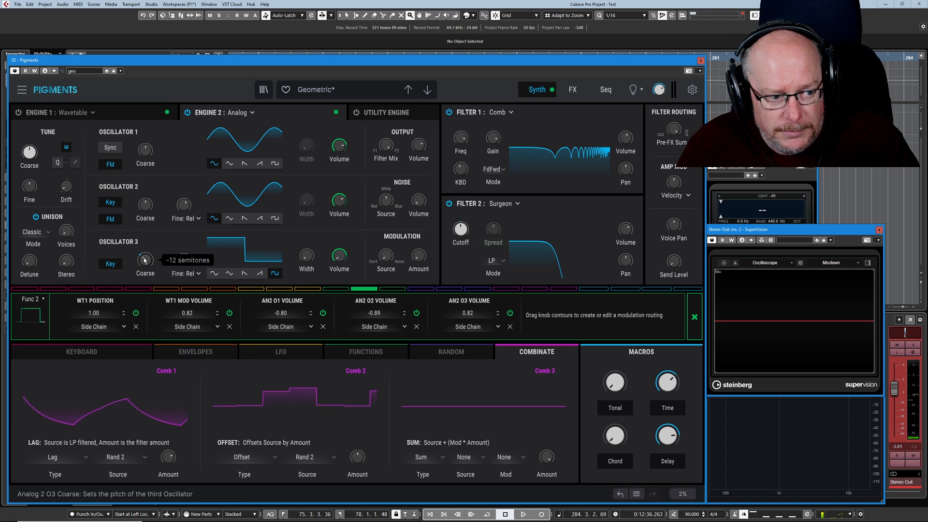
pyautogui.click(694, 317)
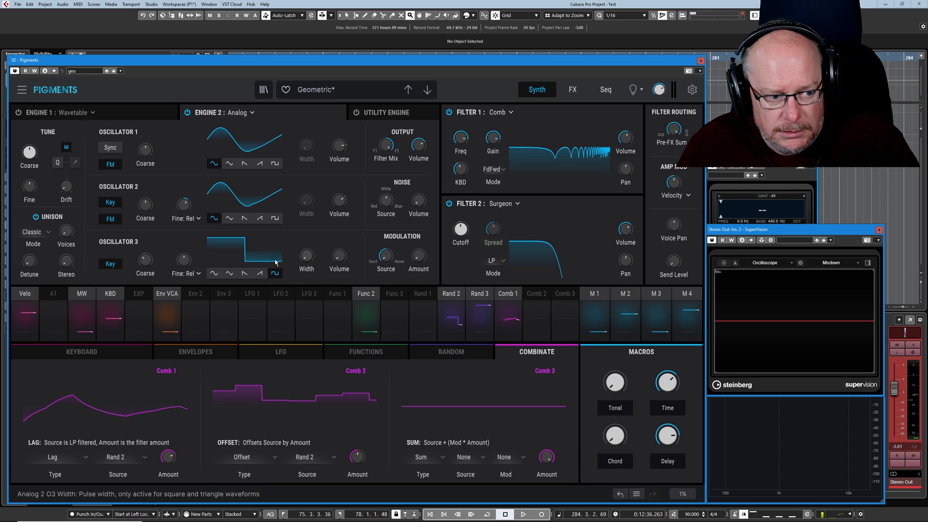
pyautogui.moveTo(146, 264)
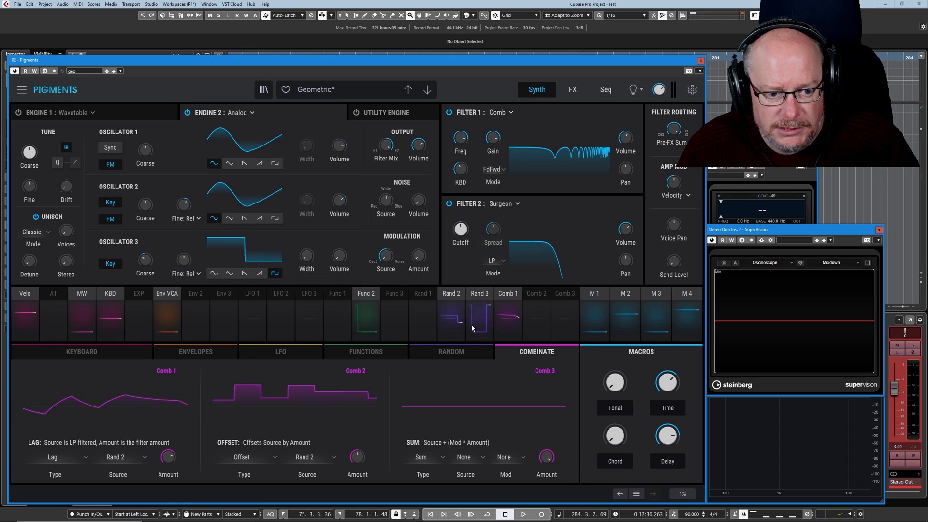
# - Show the Rand 3 routings and set the modulation amount for Oscillator 3's coarse tuning in Engine 2 to 0.54
pyautogui.click(479, 297)
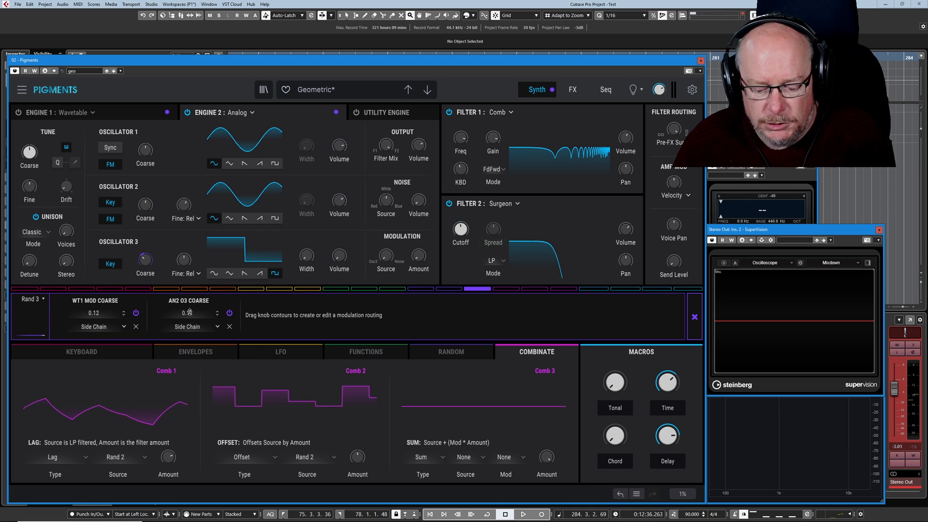
pyautogui.moveTo(204, 311); pyautogui.dragTo(218, 281)
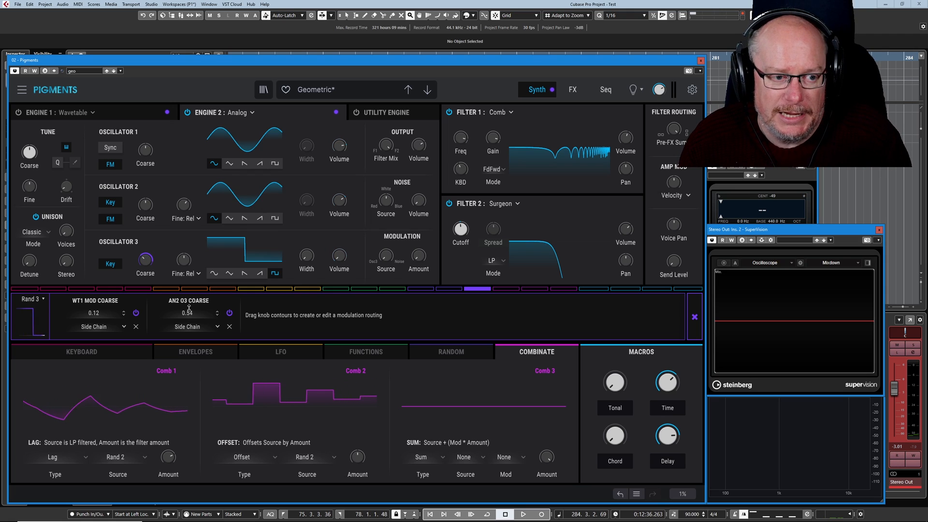
# - Reload the Geometric preset to restore its original settings and toggle the arpeggiator's power
pyautogui.click(133, 79)
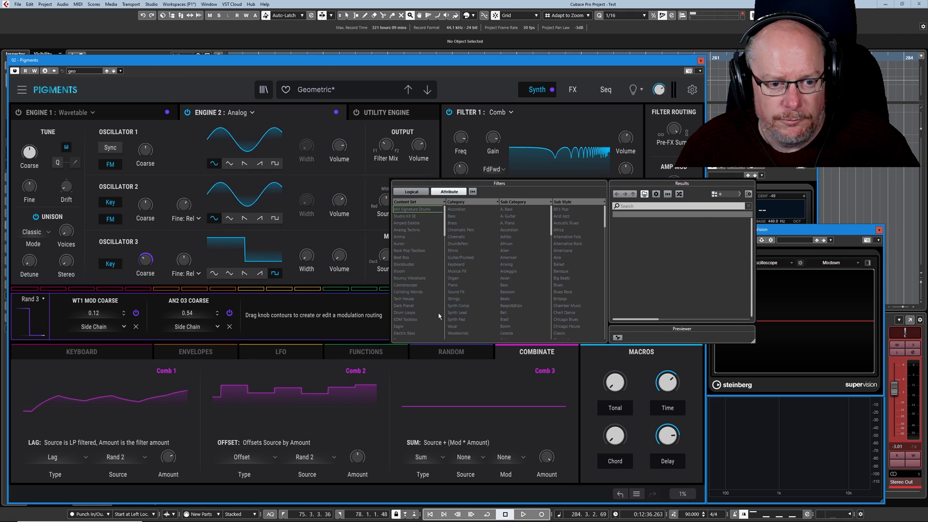
pyautogui.doubleClick(624, 229)
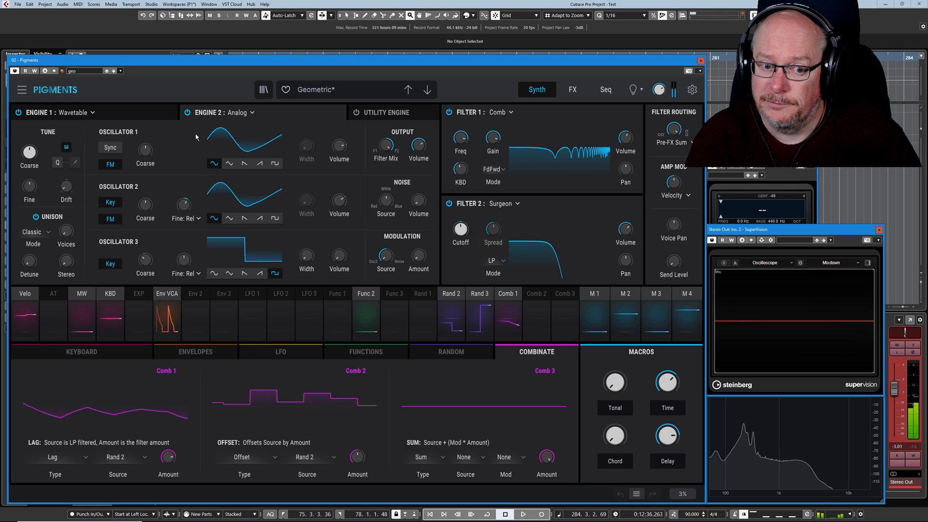
pyautogui.click(605, 89)
pyautogui.click(21, 114)
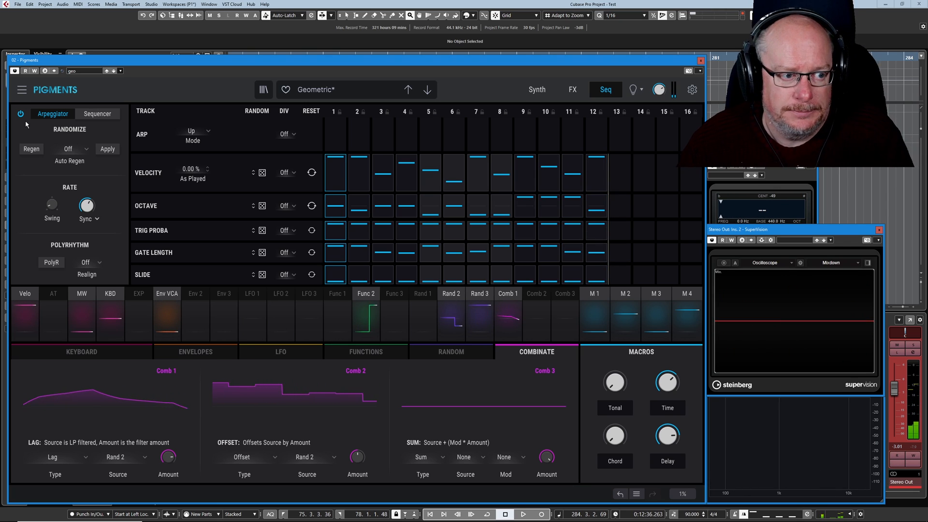
# - Examine the Macro 1 routing to the wavetable phase modulation and the Macro 2 routing to the Env VCA decay, trying out the Tonal and Time macros
pyautogui.click(613, 387)
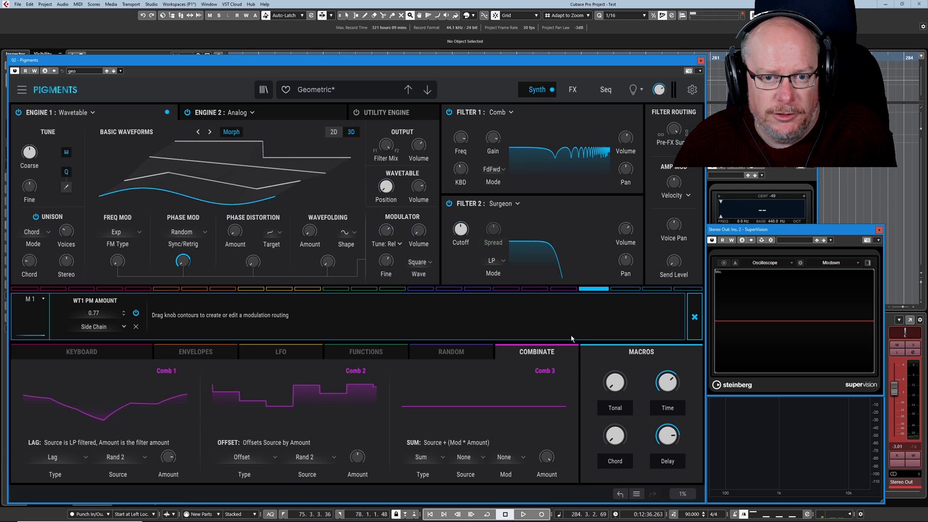
pyautogui.moveTo(614, 385)
pyautogui.mouseDown()
pyautogui.moveTo(614, 335)
pyautogui.moveTo(614, 385)
pyautogui.mouseUp()
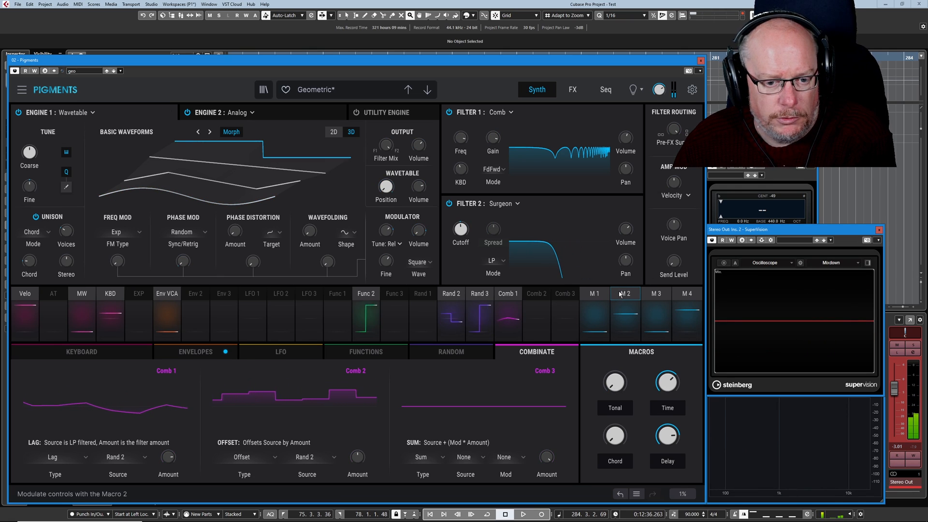
pyautogui.click(620, 295)
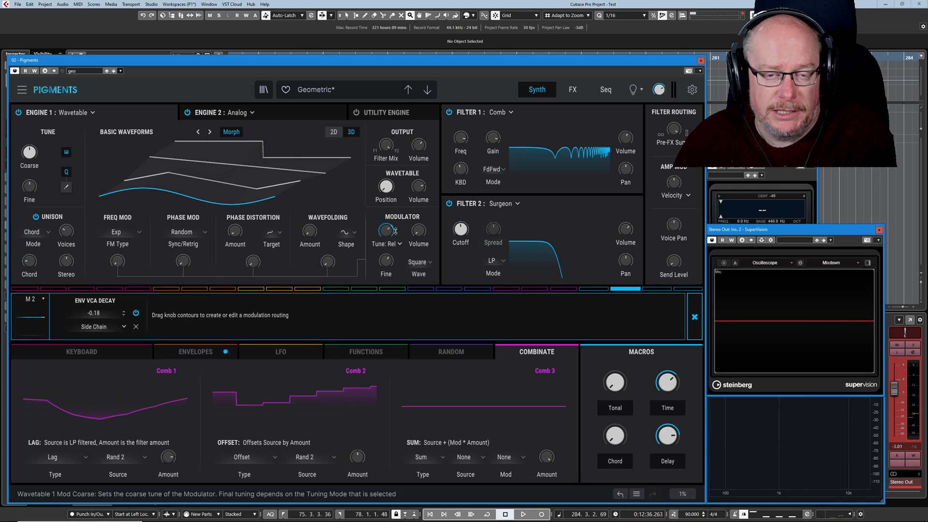
pyautogui.moveTo(667, 383); pyautogui.dragTo(668, 422)
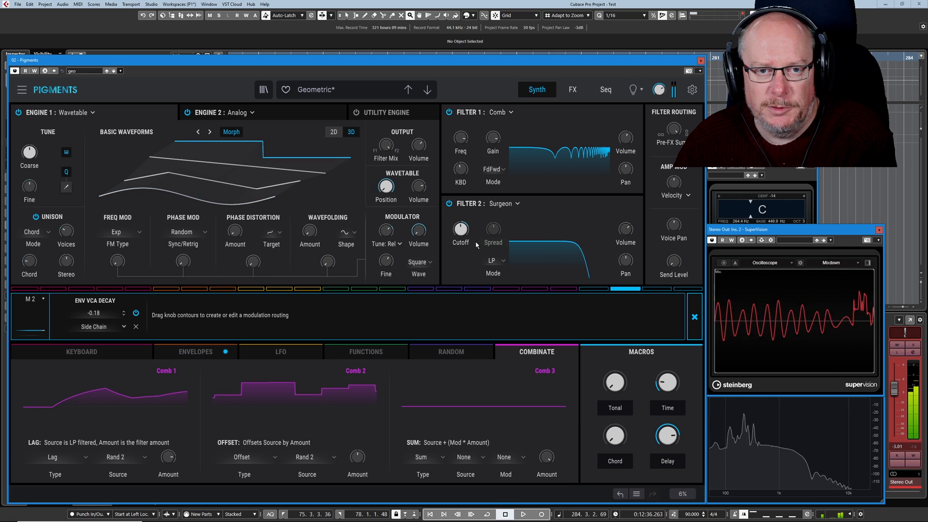
pyautogui.moveTo(667, 382); pyautogui.dragTo(669, 387)
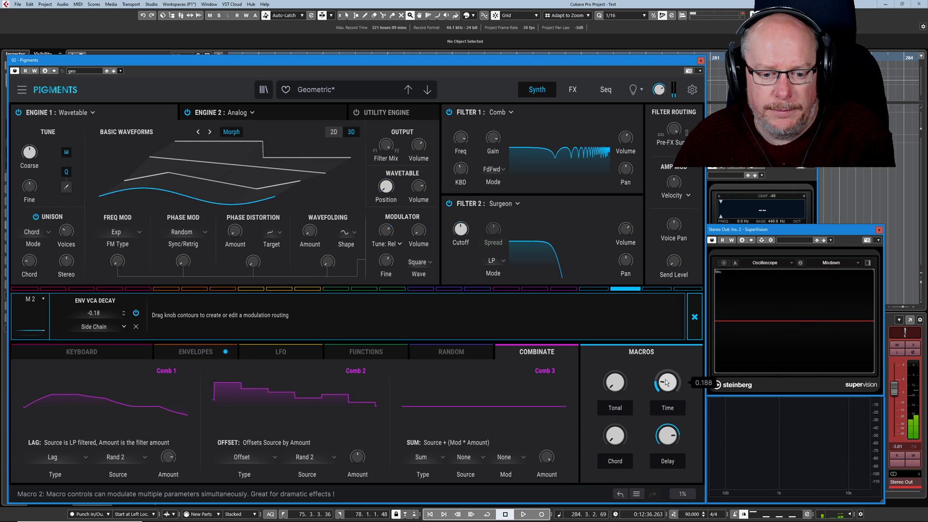
pyautogui.moveTo(666, 383); pyautogui.dragTo(665, 344)
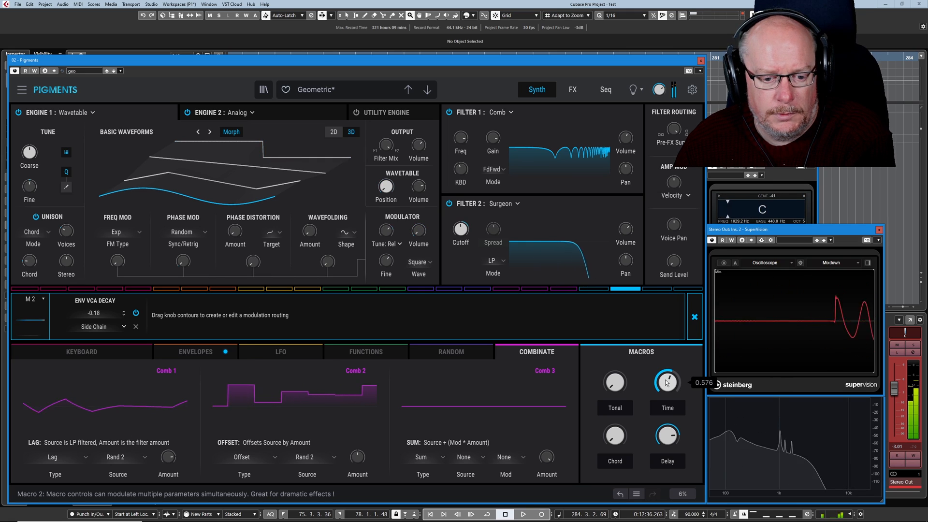
# - Examine the Macro 4 routings to the FX dry/wet mixes and show the effects page, trying out the Delay macro at lower and higher amounts
pyautogui.click(684, 289)
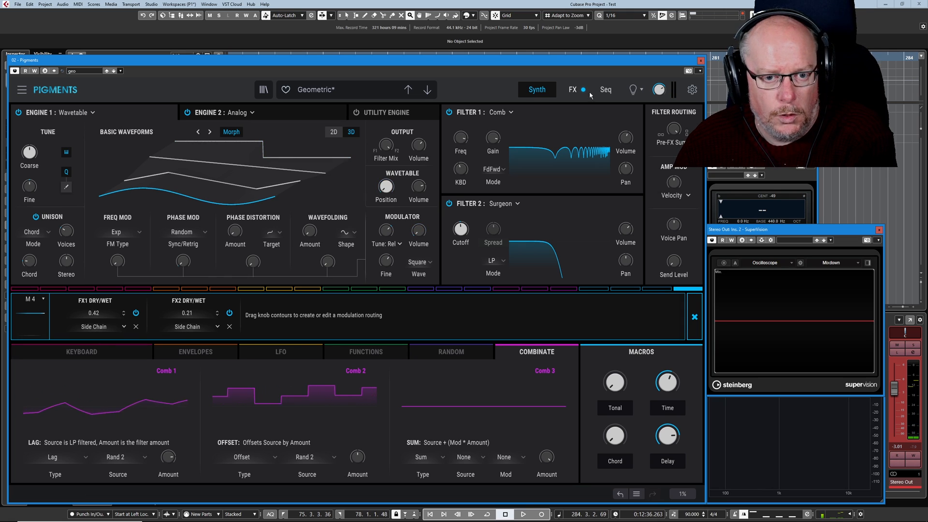
pyautogui.click(632, 90)
pyautogui.click(632, 89)
pyautogui.click(578, 89)
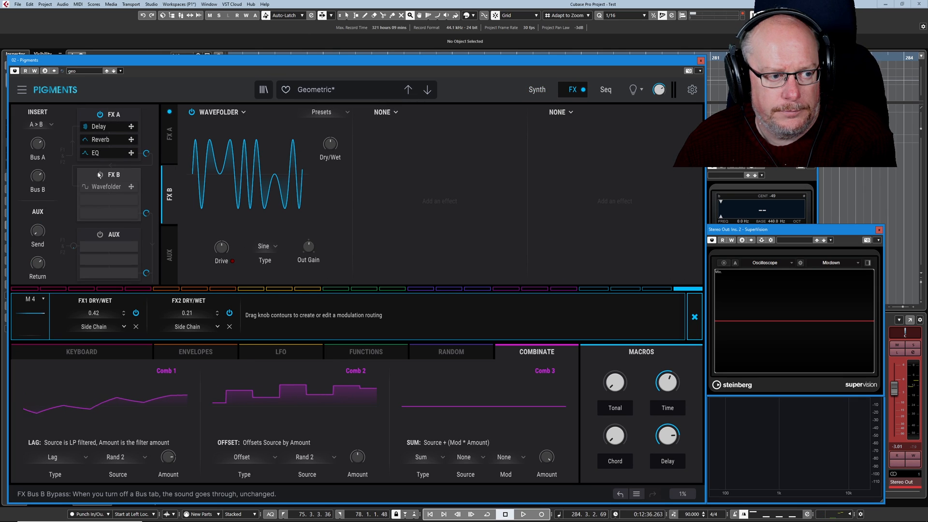
pyautogui.moveTo(667, 436); pyautogui.dragTo(668, 484)
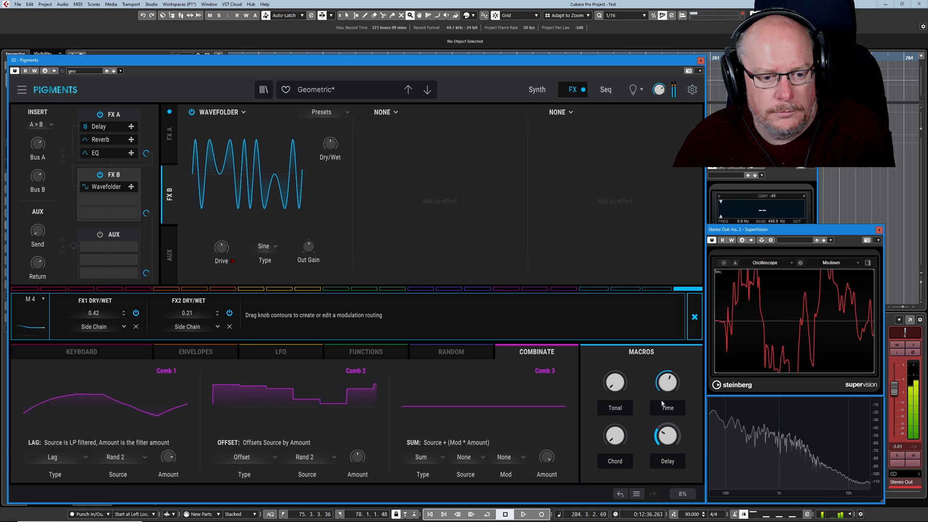
pyautogui.moveTo(667, 436); pyautogui.dragTo(668, 376)
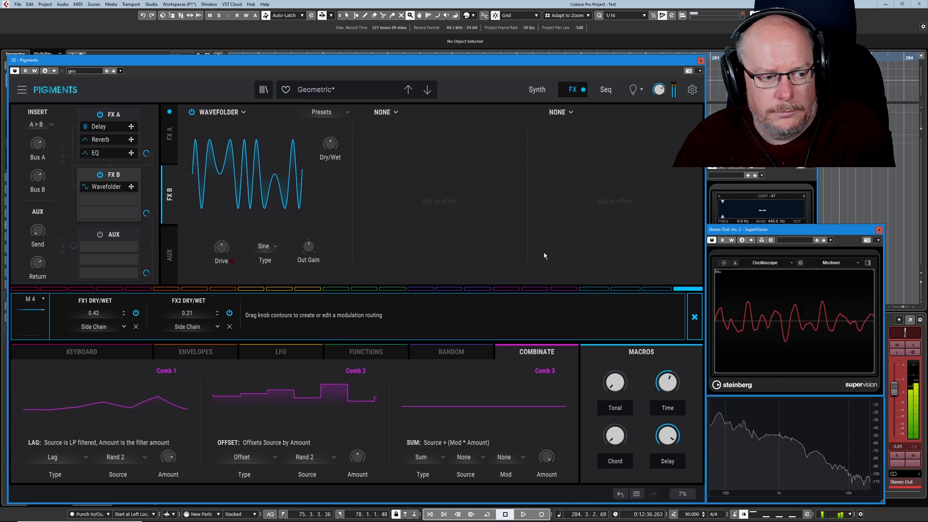